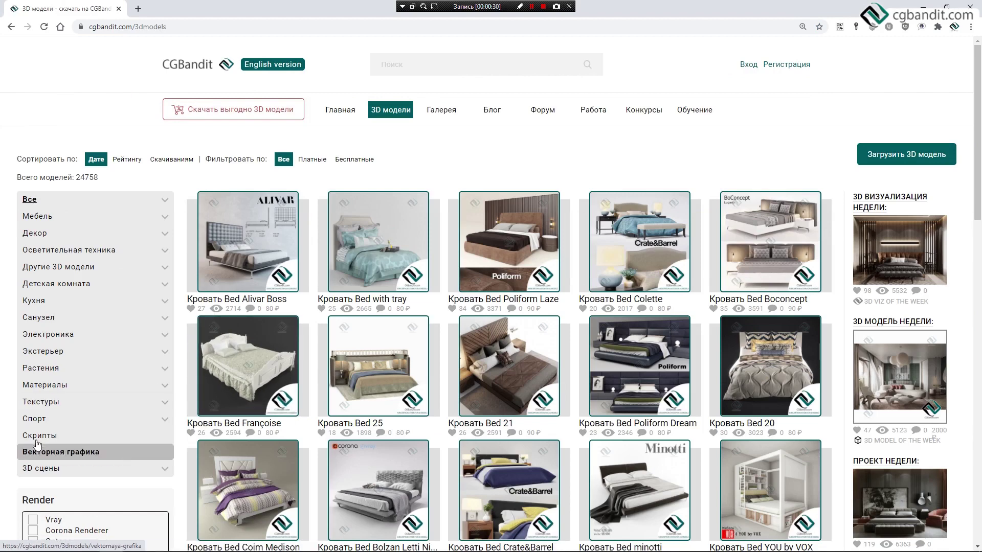
# Step: Open the Ostozhenka app living room scene from the interior 3D scenes on cgbandit.com and review its details
pyautogui.click(64, 468)
pyautogui.click(96, 484)
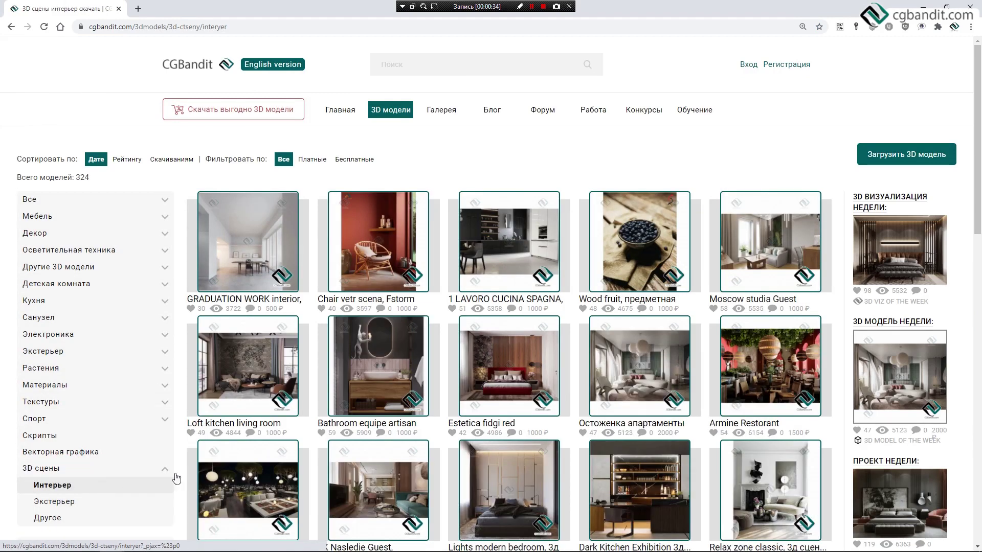
pyautogui.click(642, 368)
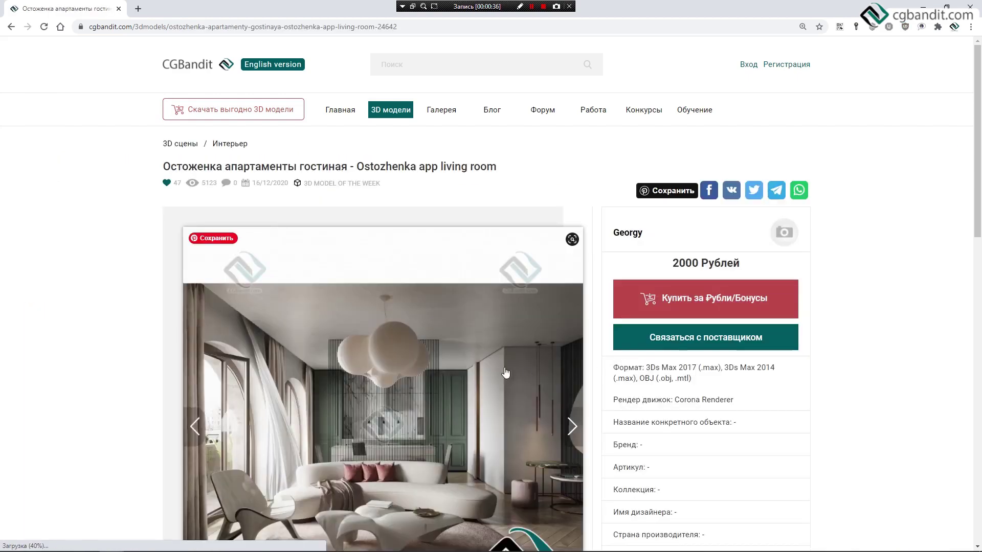
pyautogui.scroll(-4, 497, 366)
pyautogui.scroll(3, 497, 366)
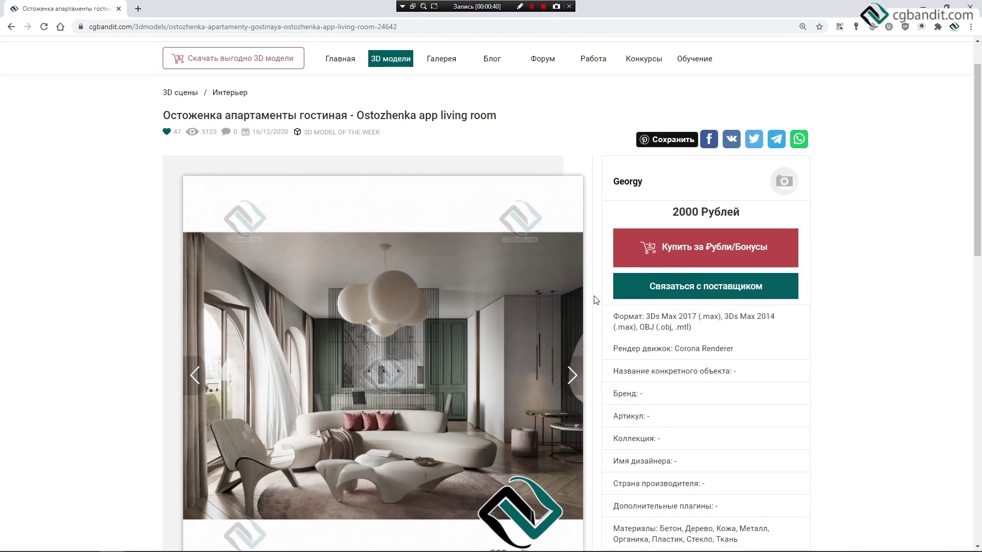
pyautogui.scroll(-1, 596, 300)
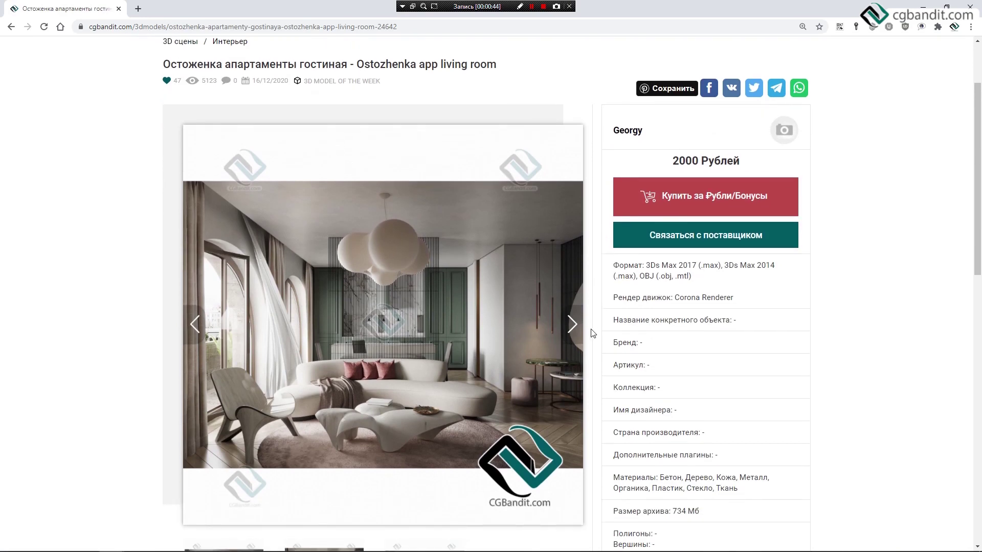
pyautogui.scroll(2, 592, 333)
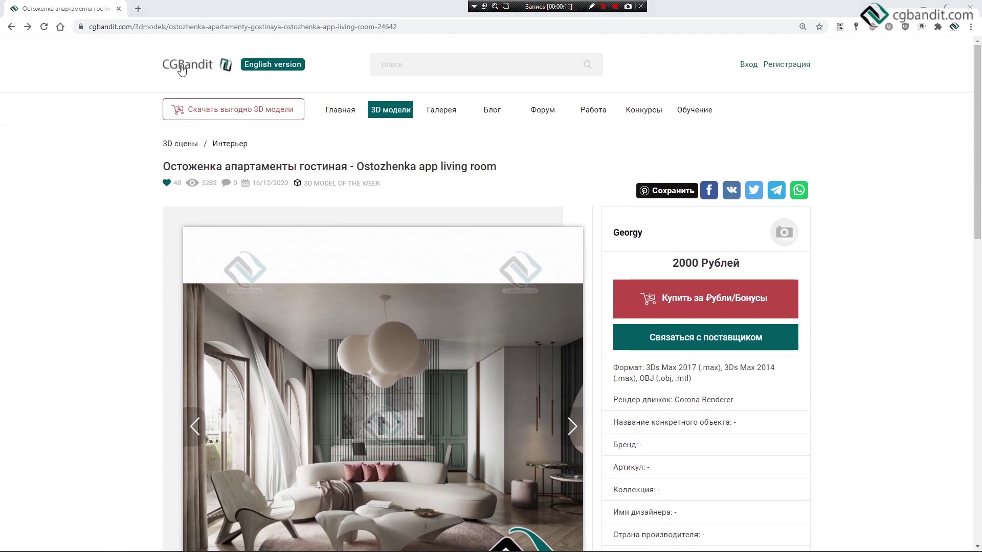
# Step: Switch to the English version of the site and open the Ostozhenka living room page from its 3D scenes
pyautogui.click(290, 69)
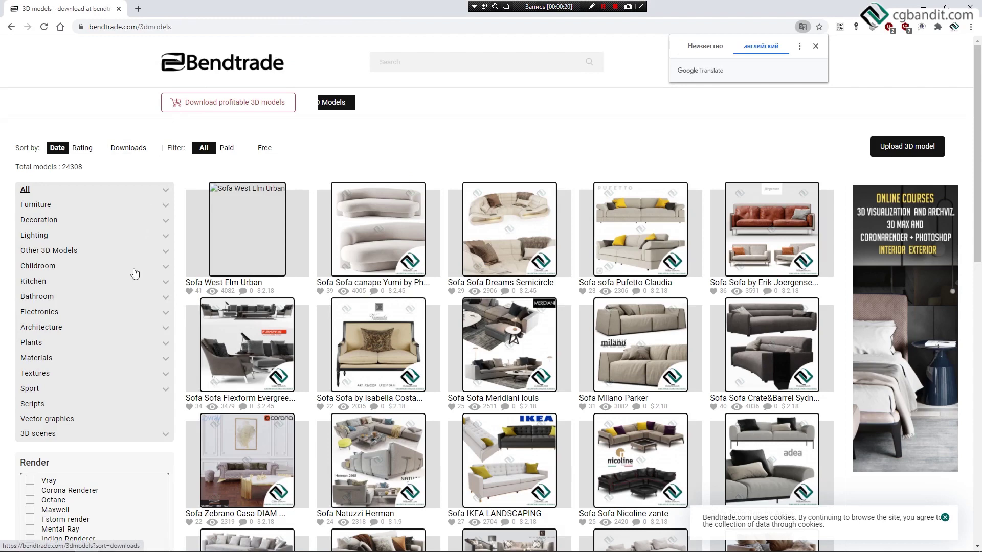
pyautogui.click(122, 434)
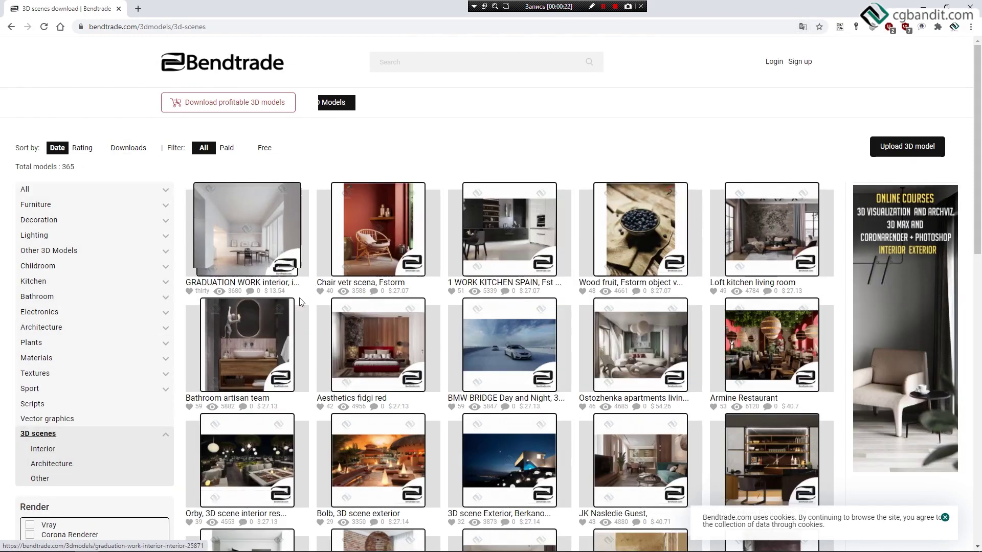
pyautogui.click(603, 306)
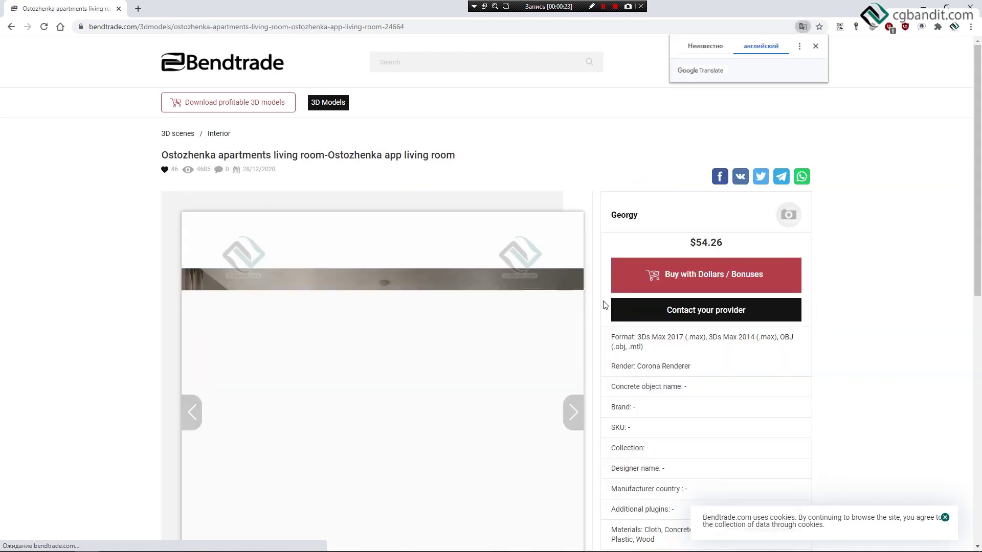
pyautogui.scroll(-1, 599, 285)
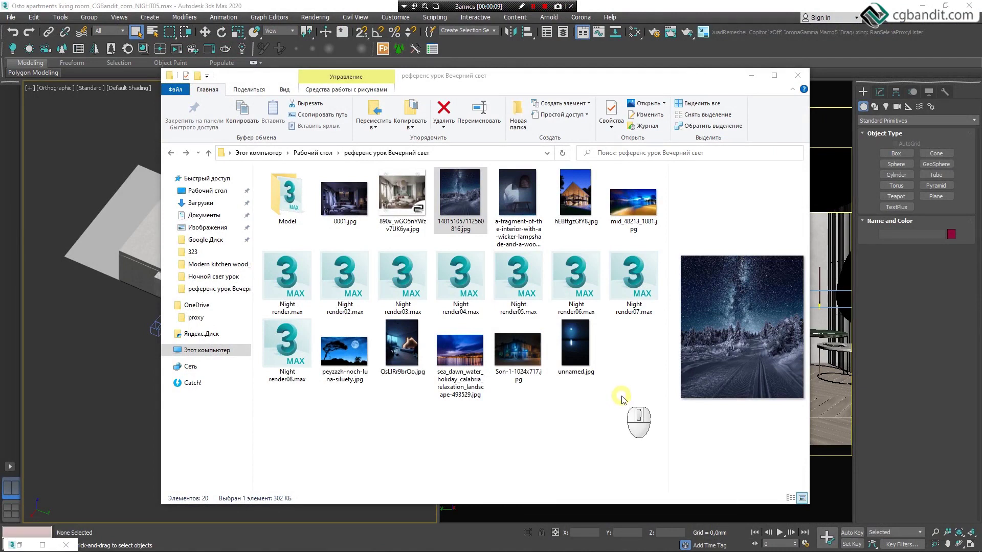
# Step: View the starry winter road reference image full size, and preview the wicker lampshade interior and the lit wooden house
pyautogui.doubleClick(455, 200)
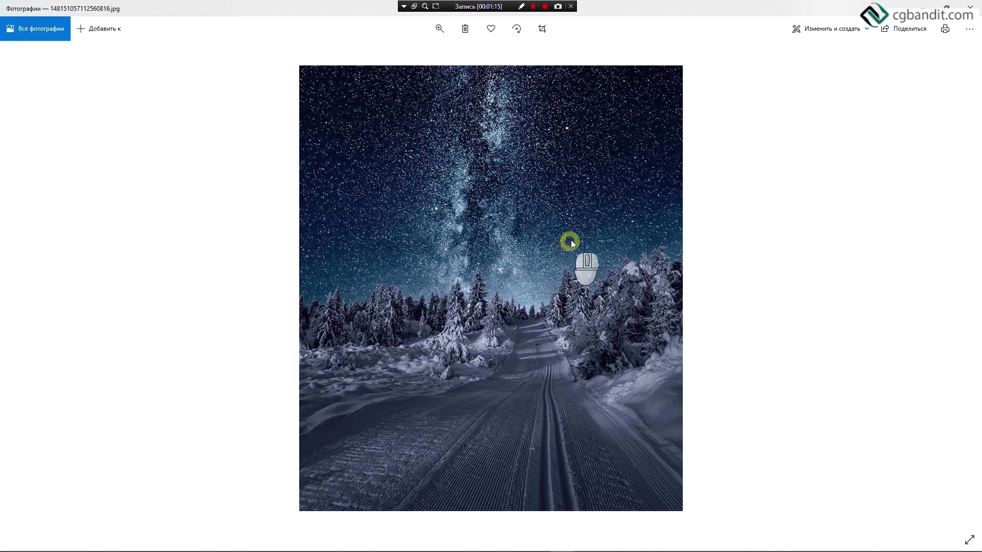
pyautogui.click(969, 6)
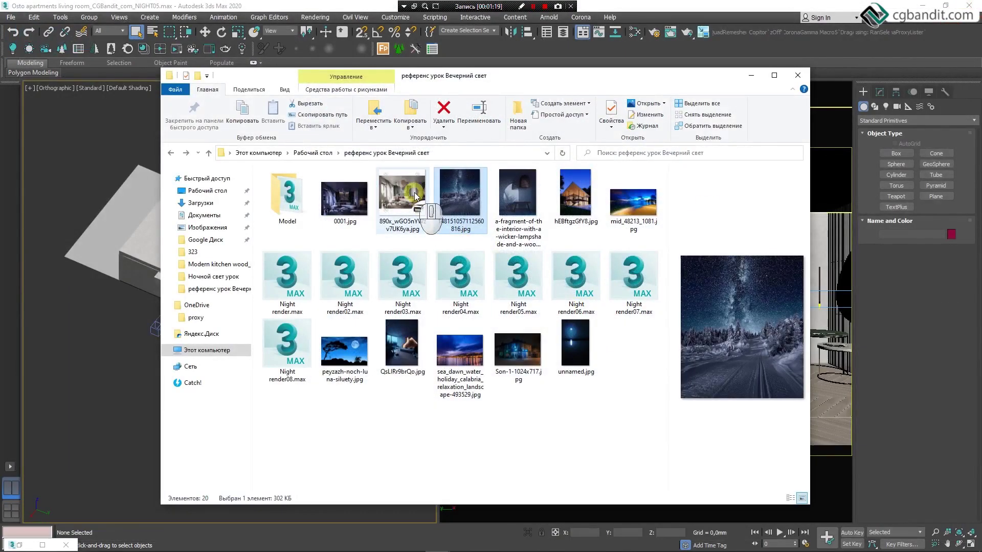
pyautogui.click(537, 196)
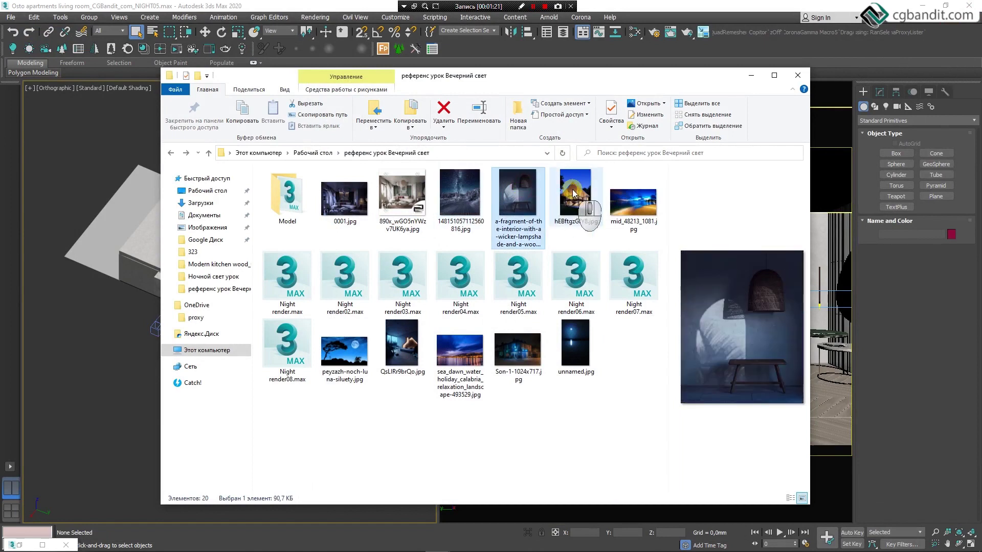
pyautogui.click(573, 193)
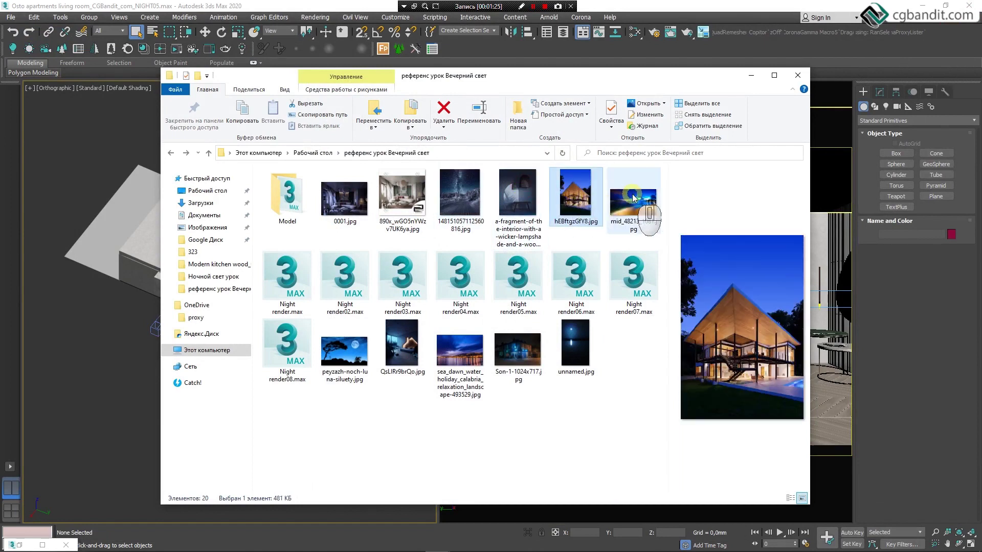
# Step: View the reference images QsLlRr9brQo.jpg and hEBftgzGfY8.jpg at full size to study night lighting colours
pyautogui.doubleClick(403, 361)
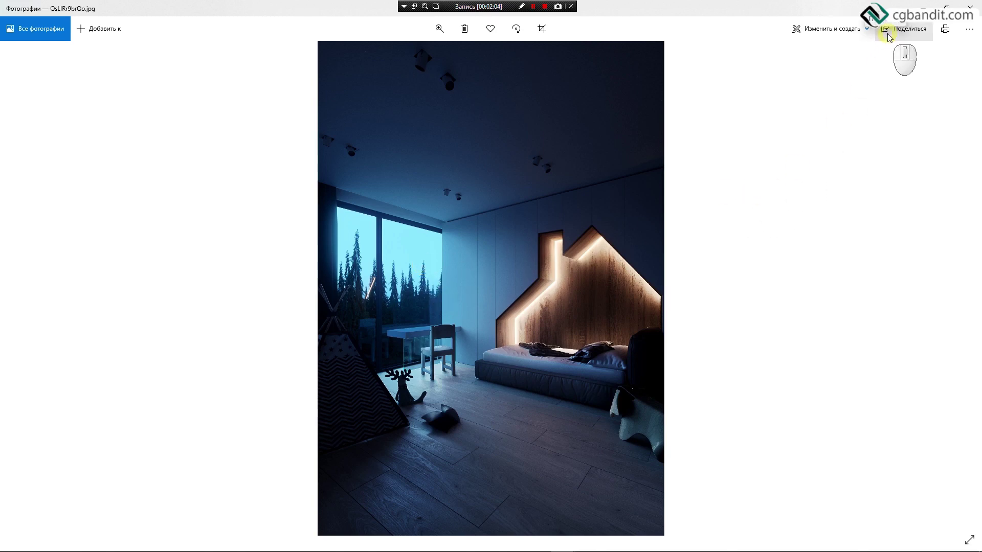
pyautogui.click(970, 6)
pyautogui.click(585, 197)
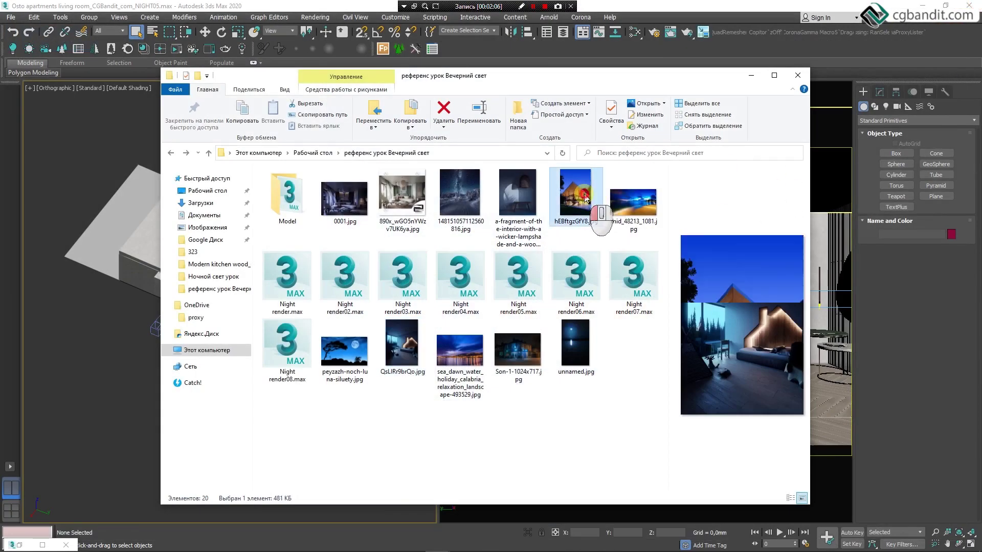
pyautogui.doubleClick(586, 196)
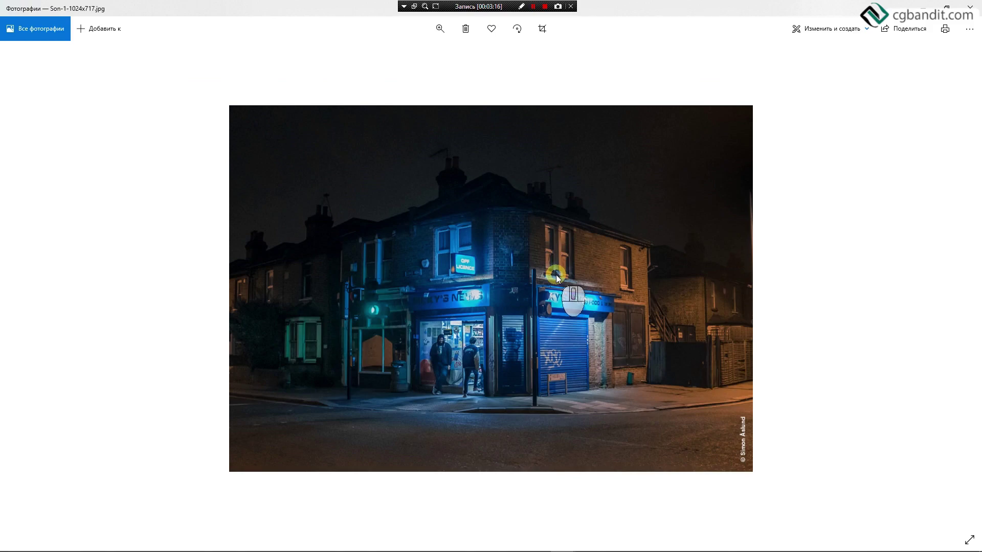
pyautogui.scroll(-1, 556, 277)
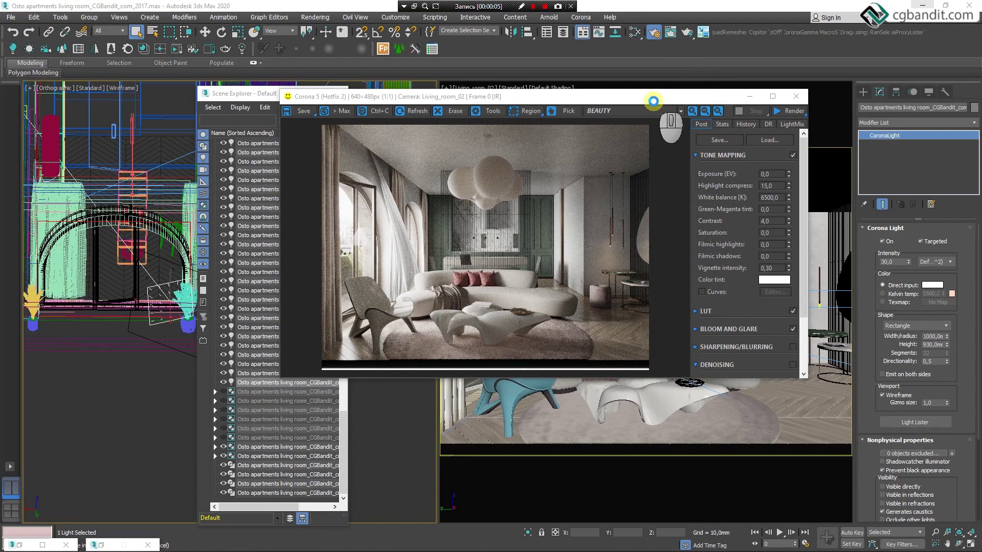
# Step: Open the Material Editor to show the CoronaSky map parameters and place the Corona frame buffer beside them
pyautogui.moveTo(653, 101); pyautogui.dragTo(769, 113)
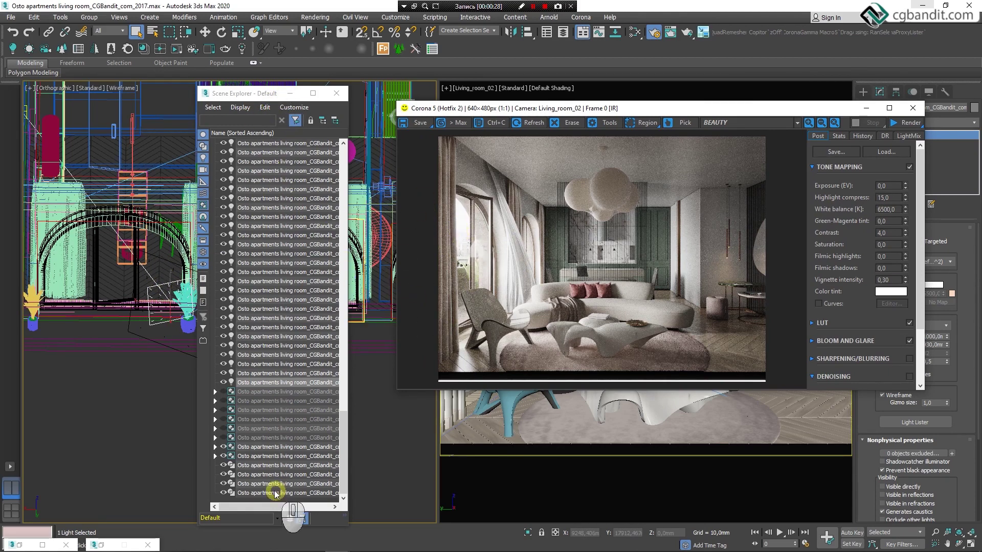
pyautogui.press('m')
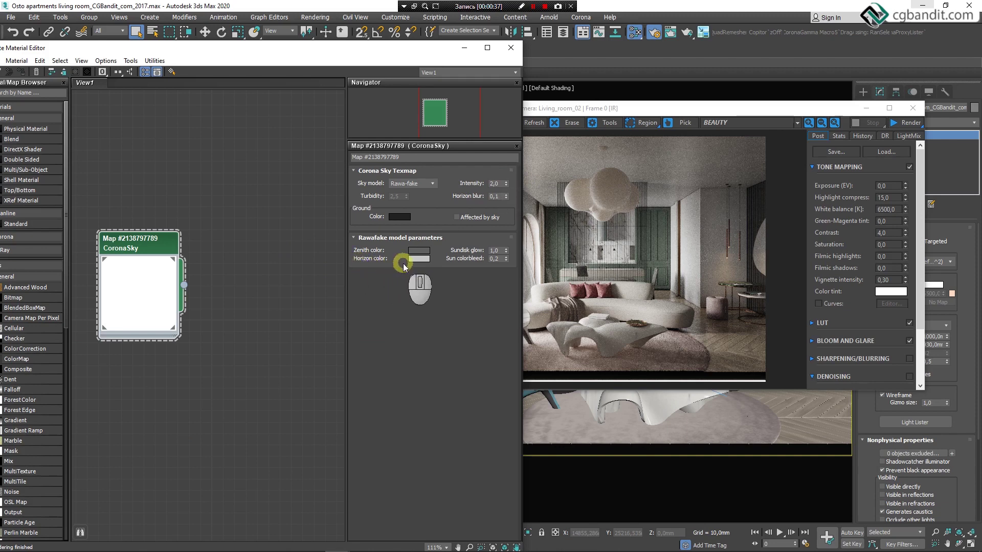
pyautogui.moveTo(636, 110); pyautogui.dragTo(708, 108)
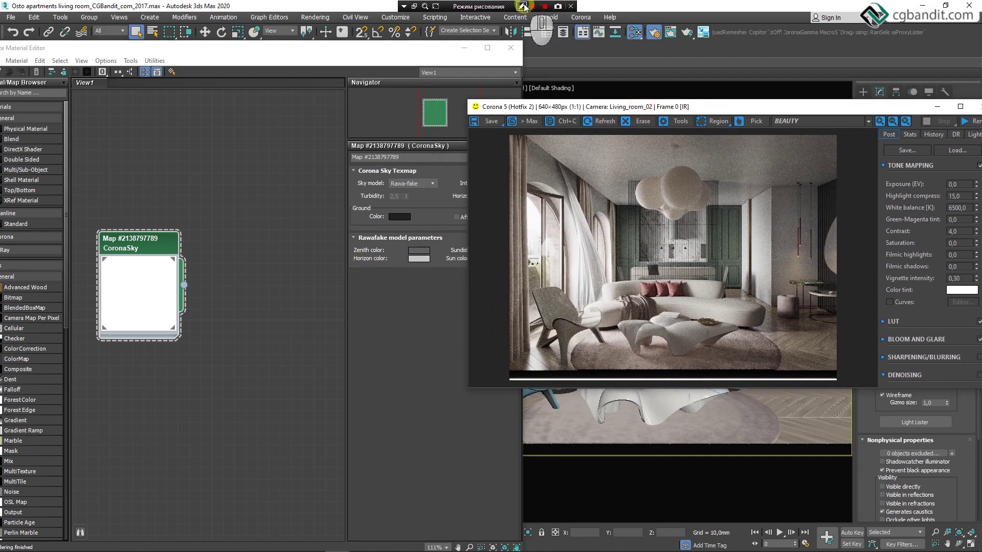
pyautogui.click(524, 6)
pyautogui.moveTo(337, 266)
pyautogui.mouseDown()
pyautogui.moveTo(736, 266)
pyautogui.moveTo(724, 272)
pyautogui.mouseUp()
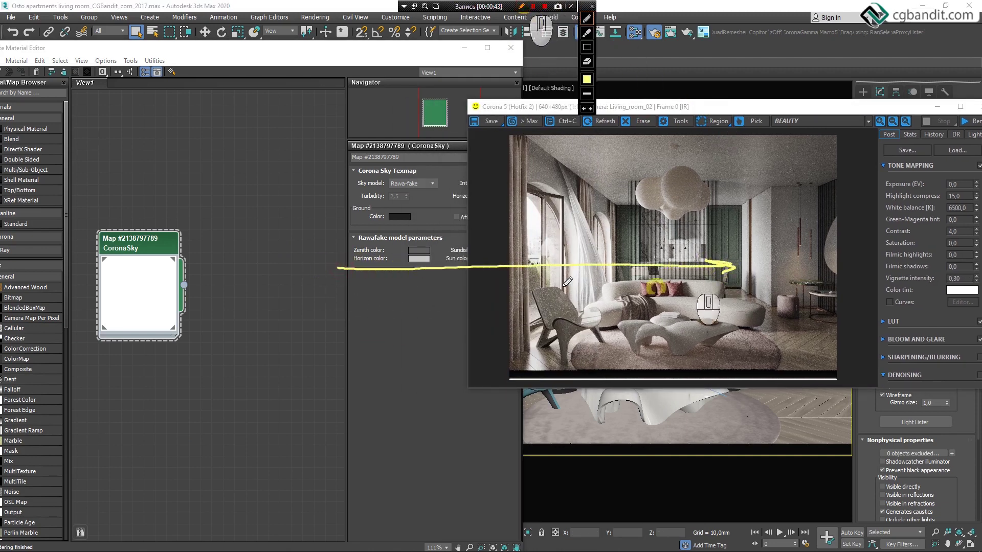
pyautogui.moveTo(469, 177)
pyautogui.mouseDown()
pyautogui.moveTo(467, 220)
pyautogui.moveTo(752, 230)
pyautogui.moveTo(457, 266)
pyautogui.mouseUp()
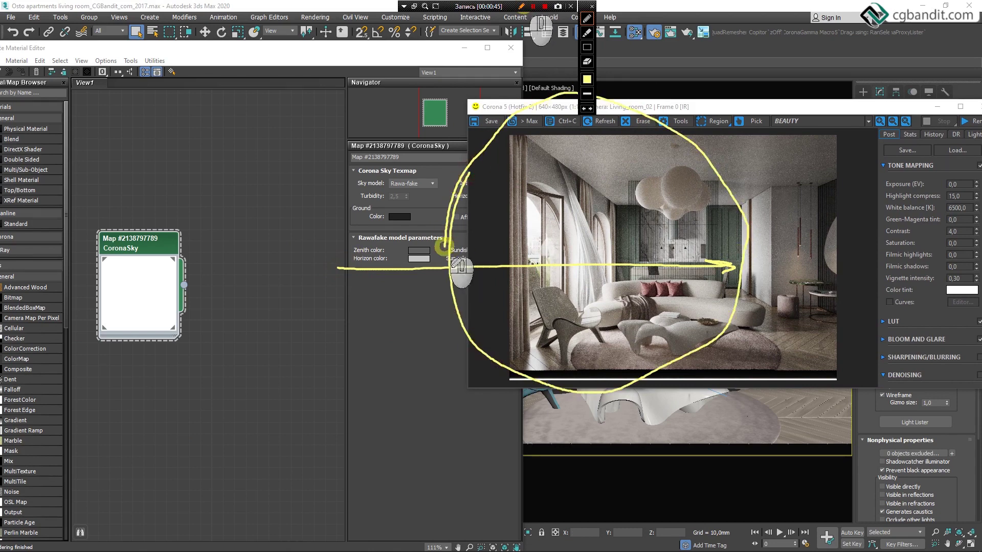
pyautogui.moveTo(446, 203); pyautogui.dragTo(736, 200)
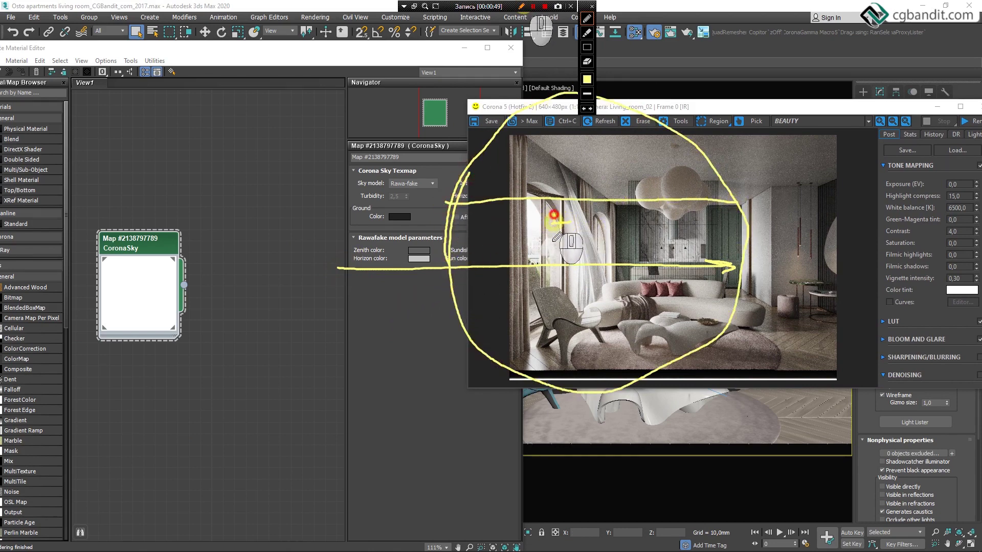
pyautogui.moveTo(554, 239); pyautogui.dragTo(568, 231)
pyautogui.moveTo(550, 148); pyautogui.dragTo(583, 176)
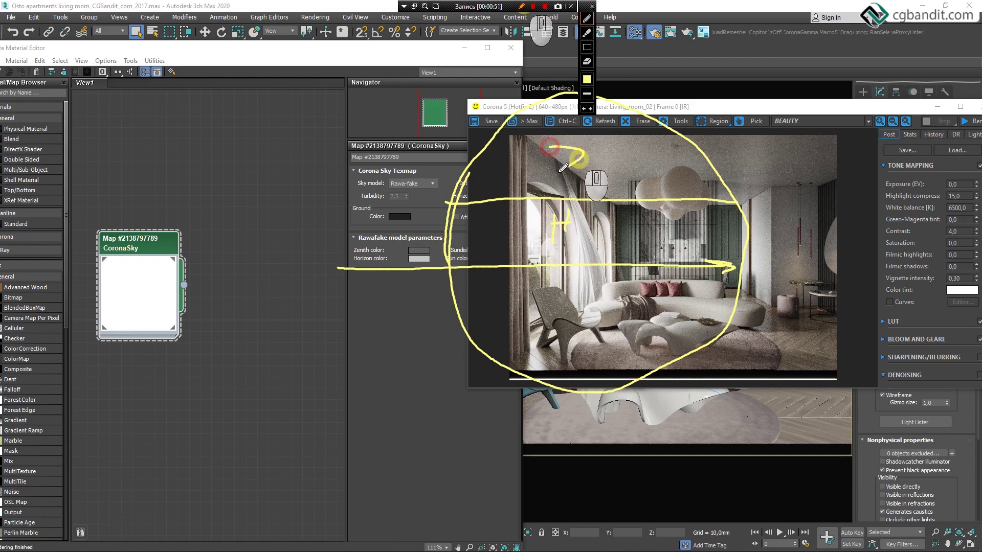
pyautogui.moveTo(582, 321)
pyautogui.mouseDown()
pyautogui.moveTo(570, 302)
pyautogui.moveTo(582, 346)
pyautogui.moveTo(576, 326)
pyautogui.mouseUp()
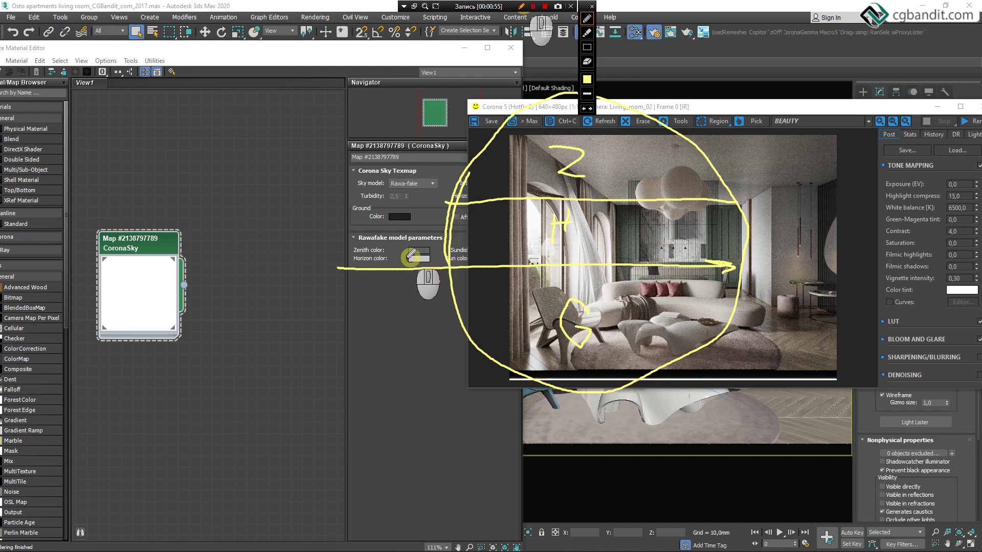
pyautogui.moveTo(442, 104); pyautogui.dragTo(537, 259)
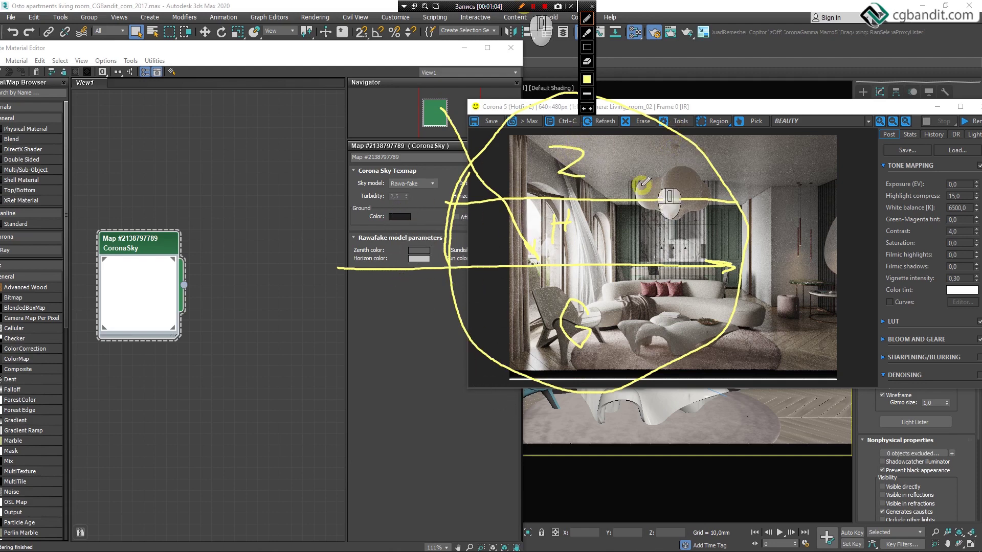
pyautogui.press('Escape')
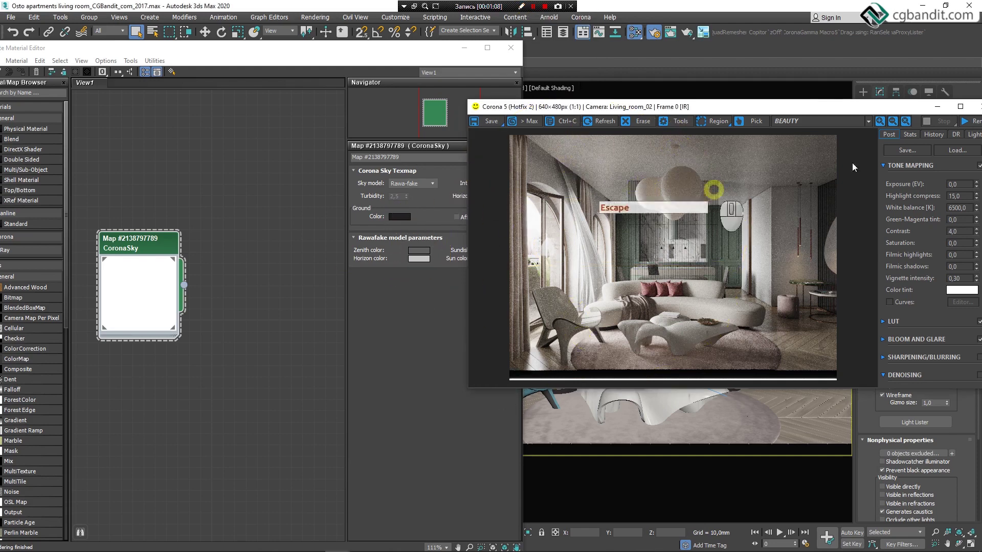
# Step: Minimize the Corona frame buffer, the Material Editor and the Scene Explorer to clear the viewports
pyautogui.click(930, 106)
pyautogui.click(510, 48)
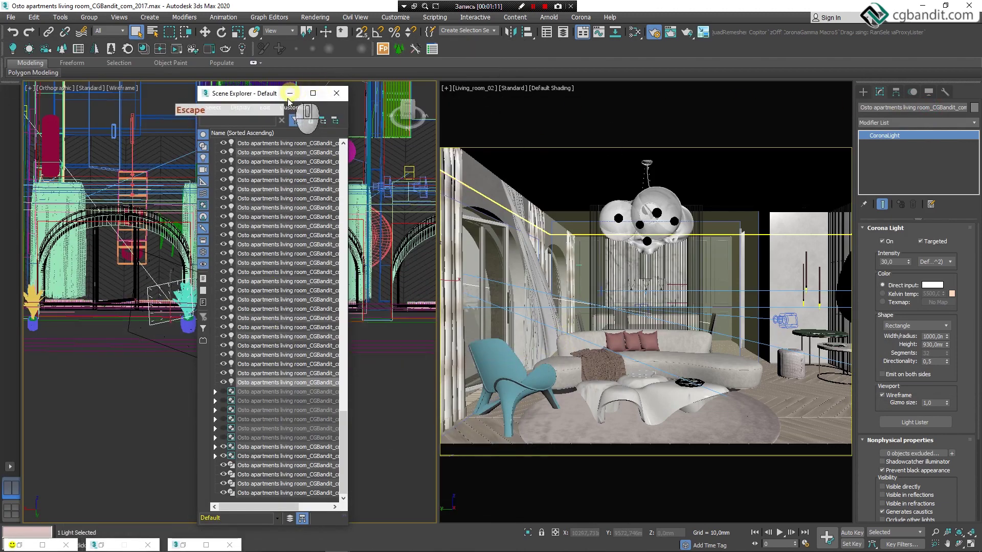
pyautogui.click(289, 93)
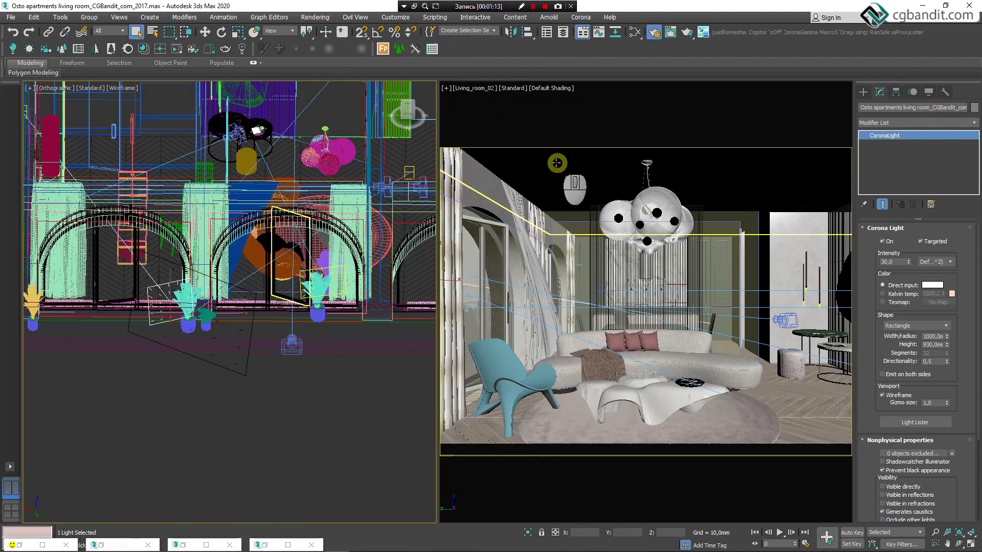
# Step: Select the rectangular Corona lights at the arched windows one by one and examine their intensity, colour and size settings
pyautogui.click(310, 263)
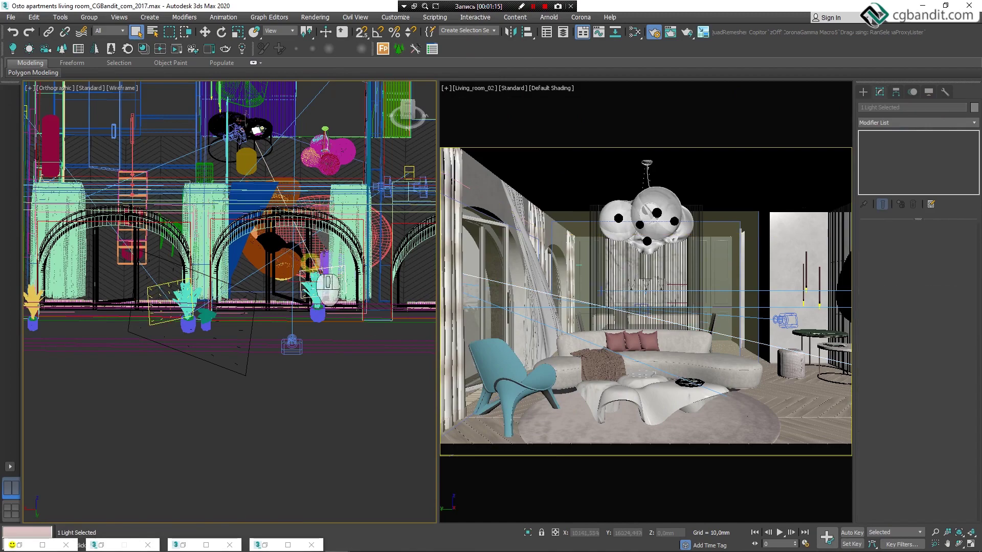
pyautogui.moveTo(310, 263); pyautogui.dragTo(166, 284)
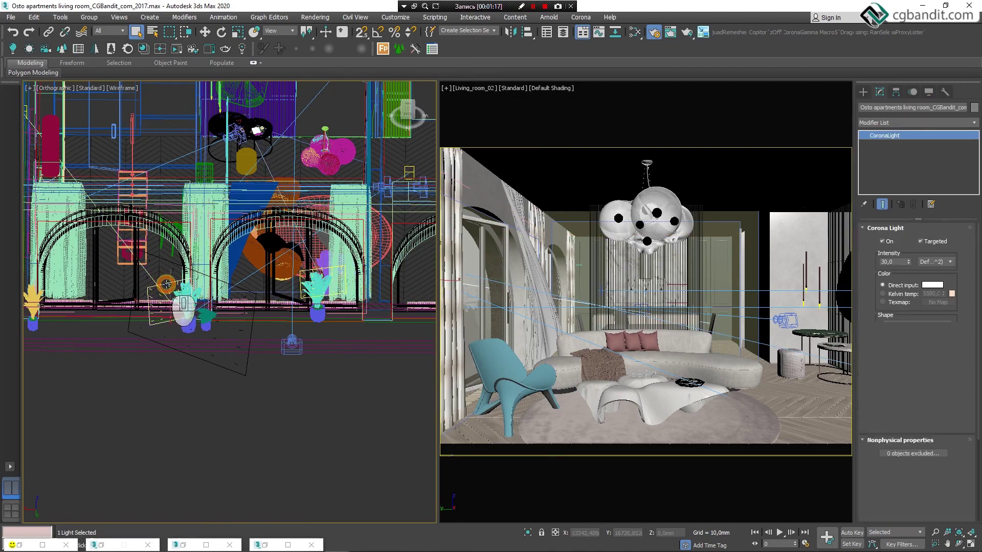
pyautogui.keyDown('alt'); pyautogui.moveTo(257, 292); pyautogui.dragTo(252, 268, button='middle'); pyautogui.keyUp('alt')
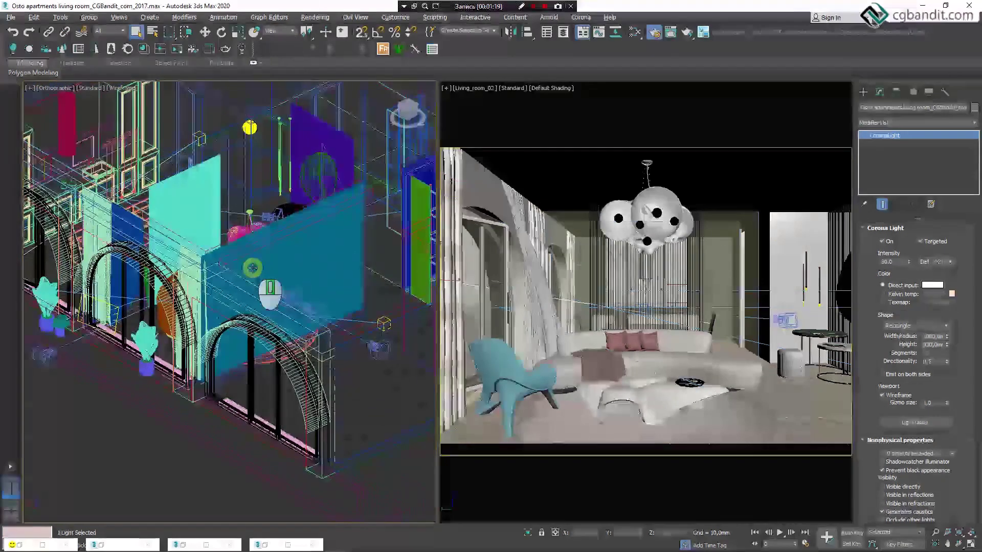
pyautogui.scroll(-5, 274, 304)
pyautogui.scroll(3, 174, 301)
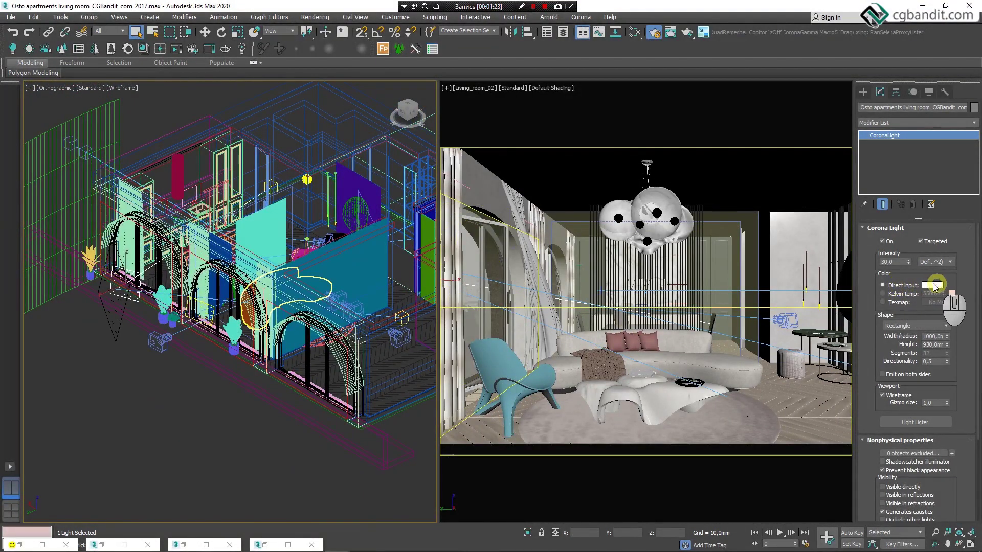
pyautogui.click(886, 263)
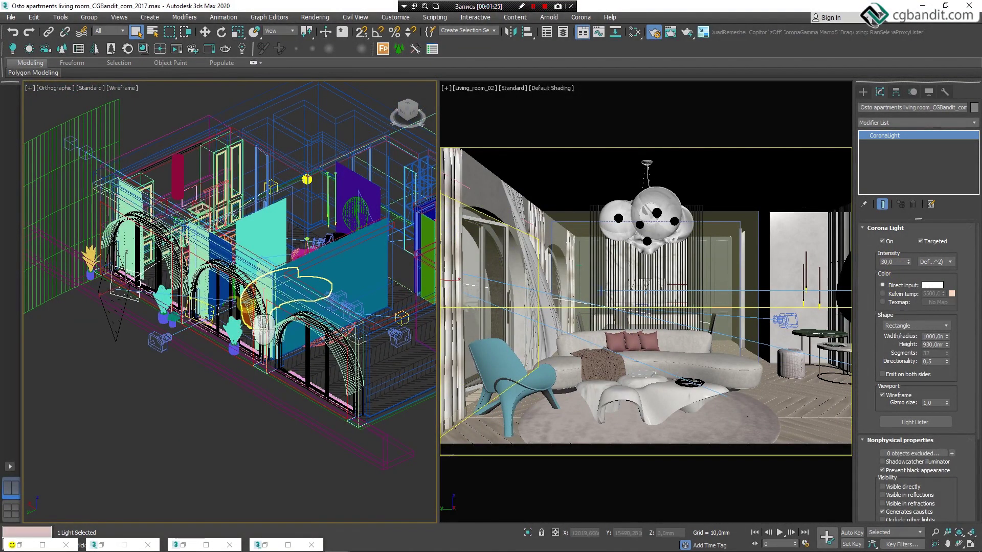
pyautogui.click(202, 306)
pyautogui.click(788, 297)
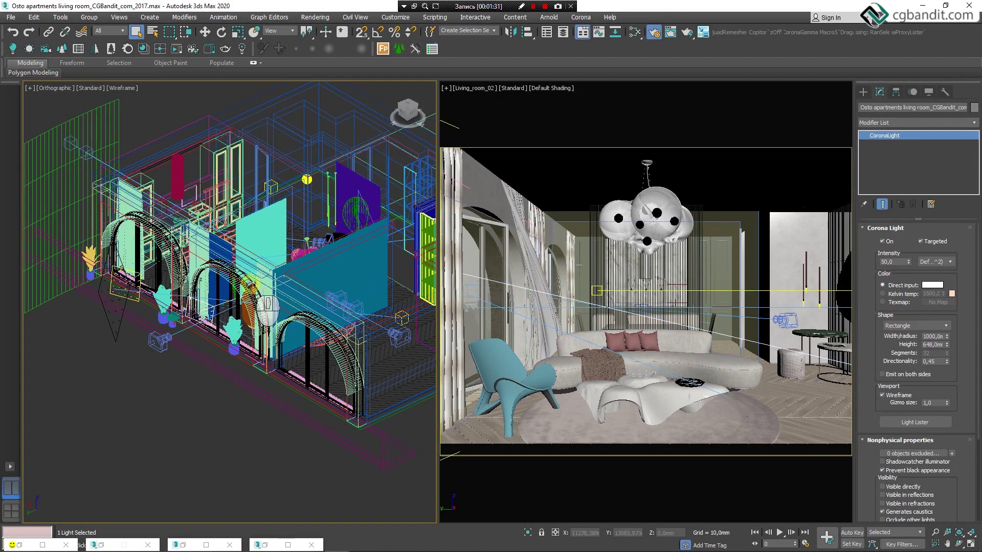
# Step: Compare the parameters of the remaining Corona window lights by selecting them in turn
pyautogui.click(128, 274)
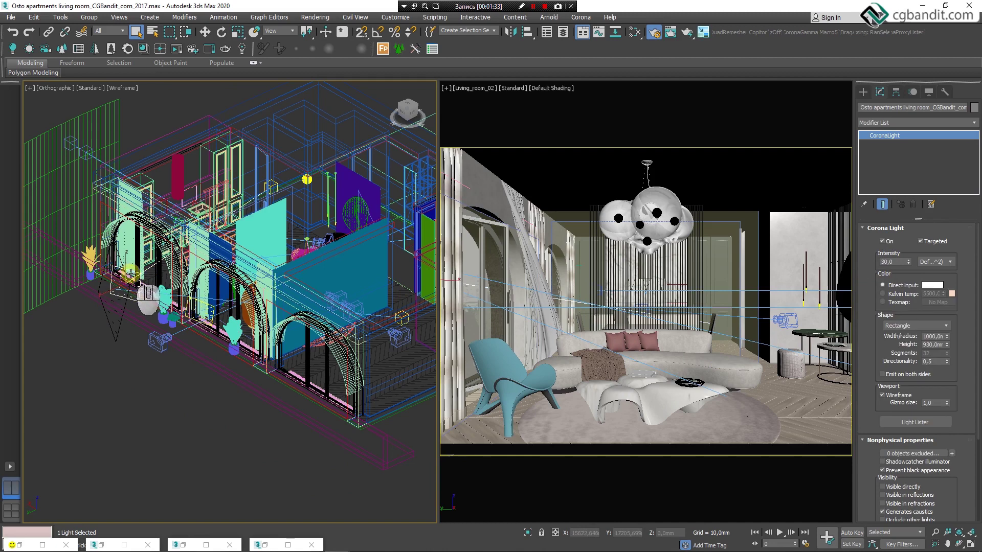
pyautogui.click(839, 286)
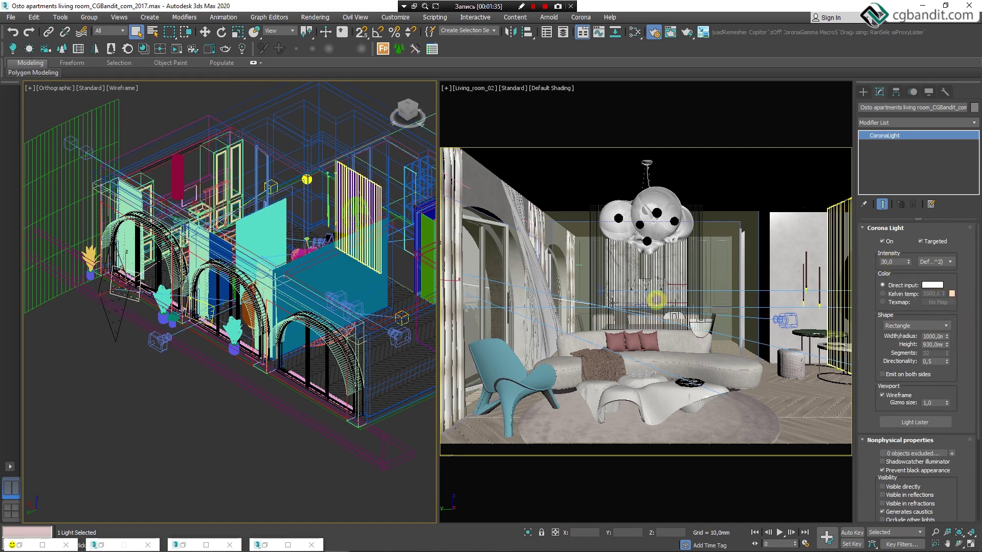
pyautogui.click(618, 370)
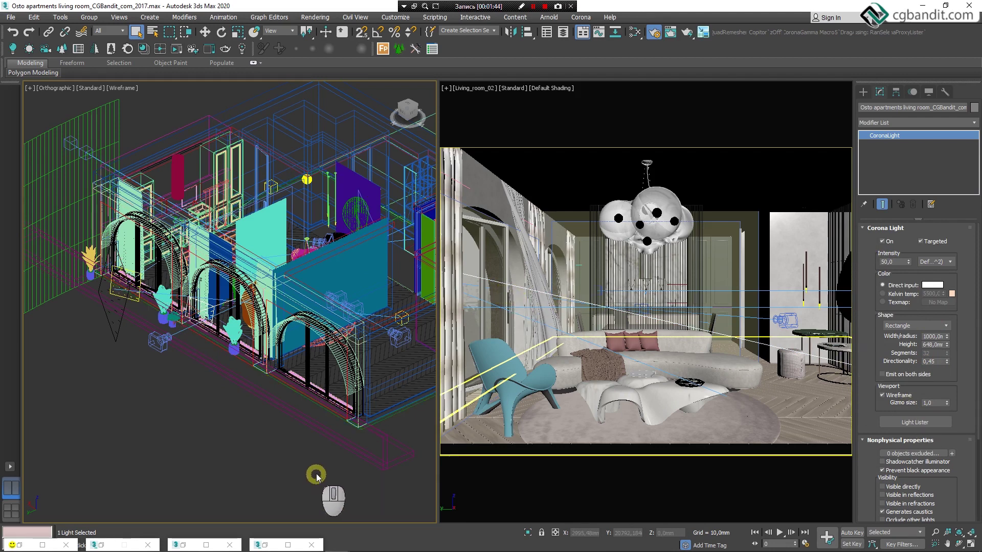
# Step: Show the Corona frame buffer, test a Highlight compress of 2 on the daytime render and restore it to 15
pyautogui.click(29, 544)
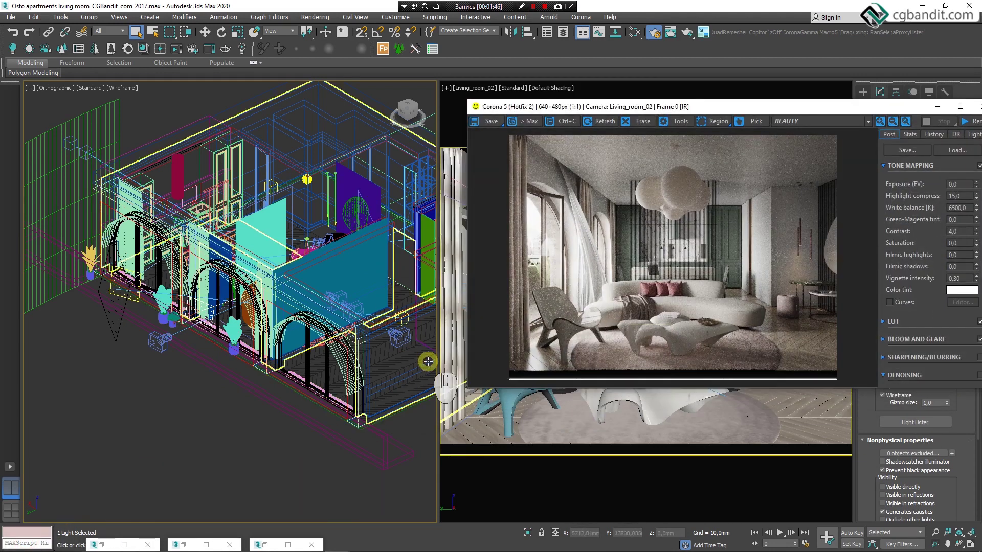
pyautogui.moveTo(741, 103); pyautogui.dragTo(679, 101)
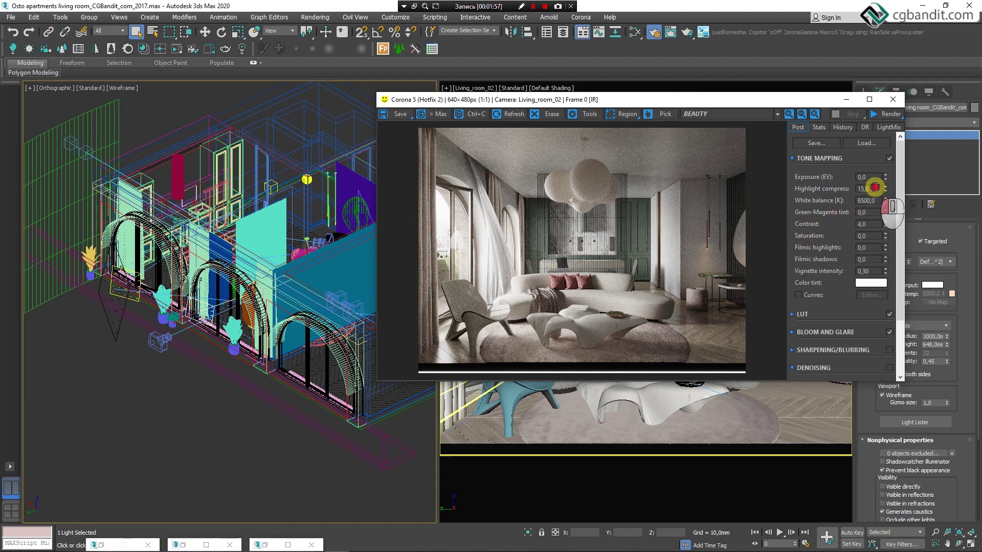
pyautogui.click(872, 189)
pyautogui.write('2')
pyautogui.press('Return')
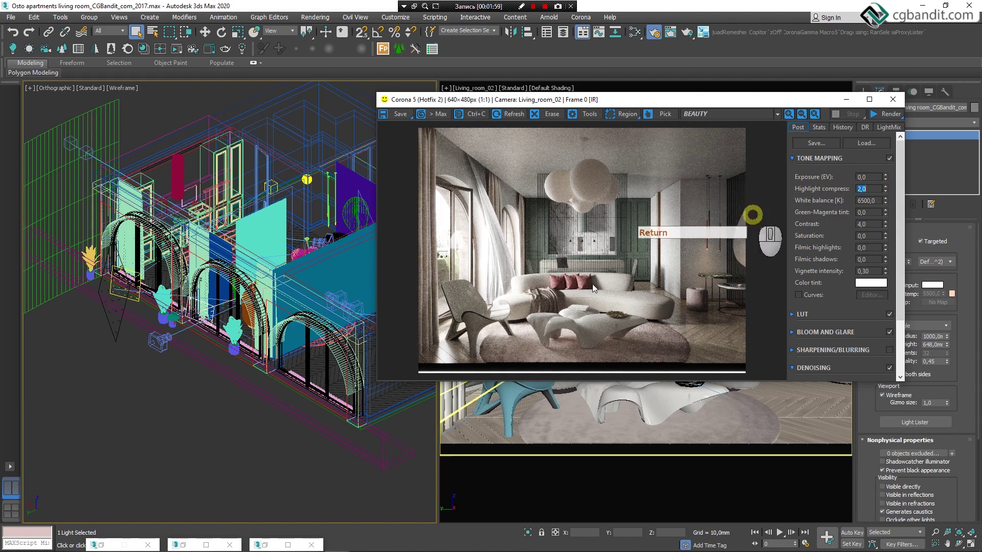
pyautogui.write('15')
pyautogui.press('Return')
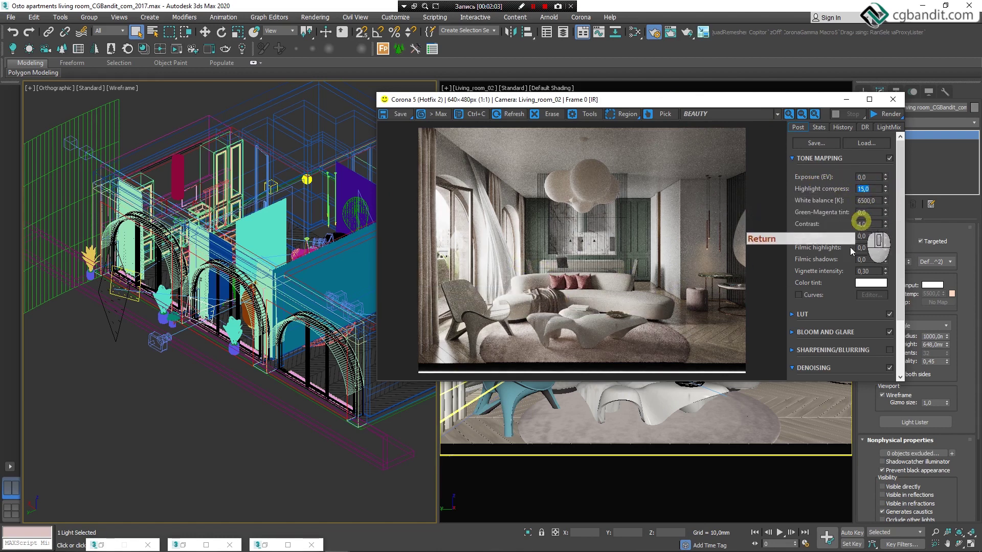
# Step: Enable the tone mapping Curves and add control points along the diagonal of the Brightness curve in the Curve Editor
pyautogui.click(799, 295)
pyautogui.click(871, 295)
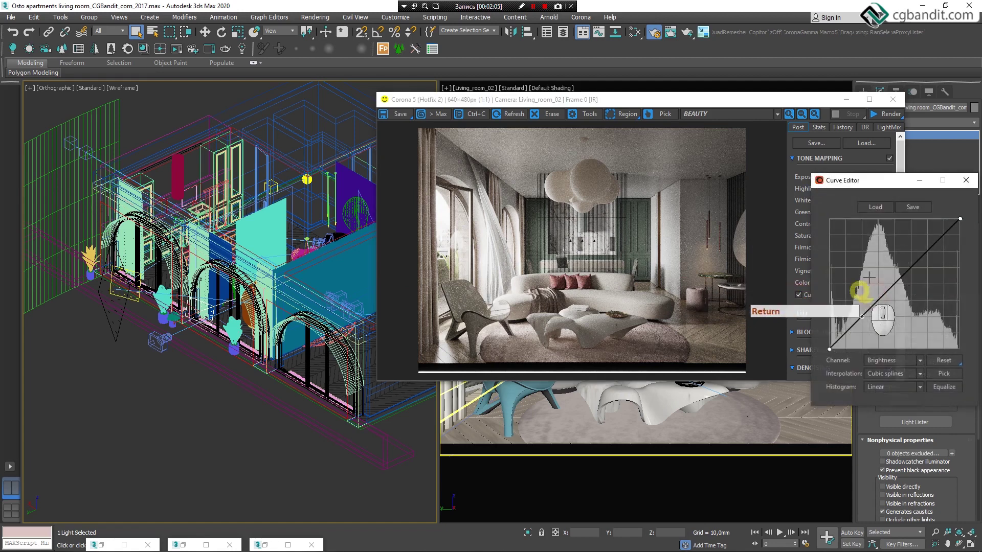
pyautogui.click(927, 249)
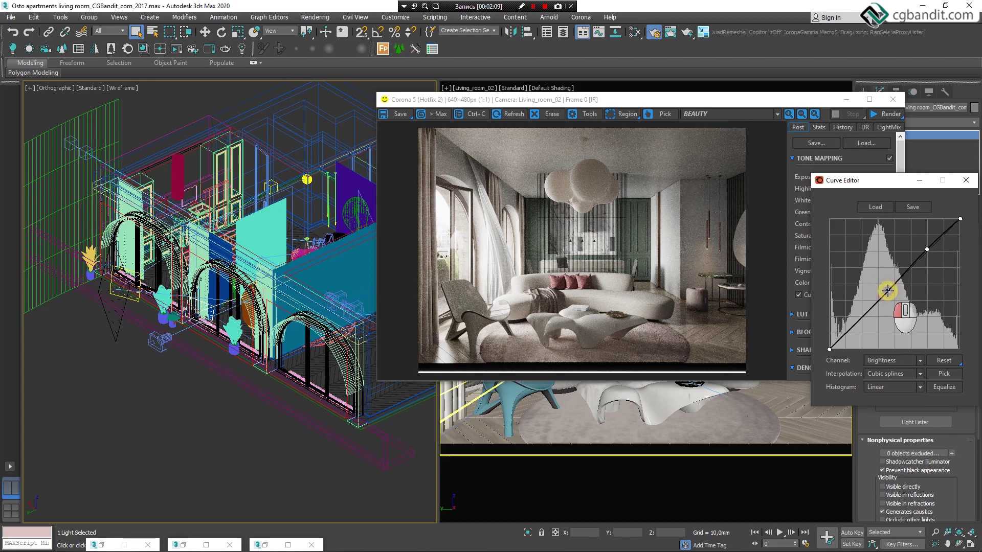
pyautogui.click(888, 290)
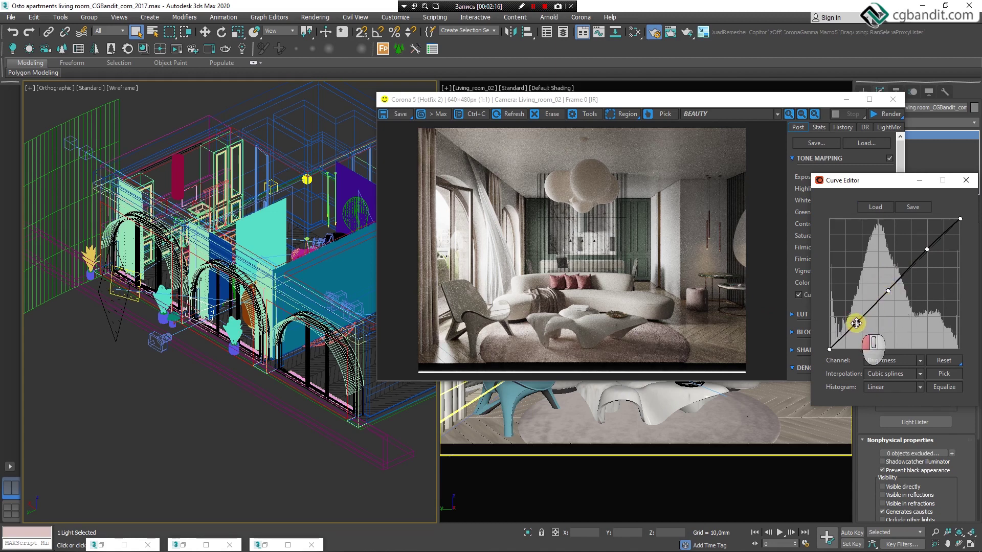
pyautogui.click(966, 180)
pyautogui.click(799, 295)
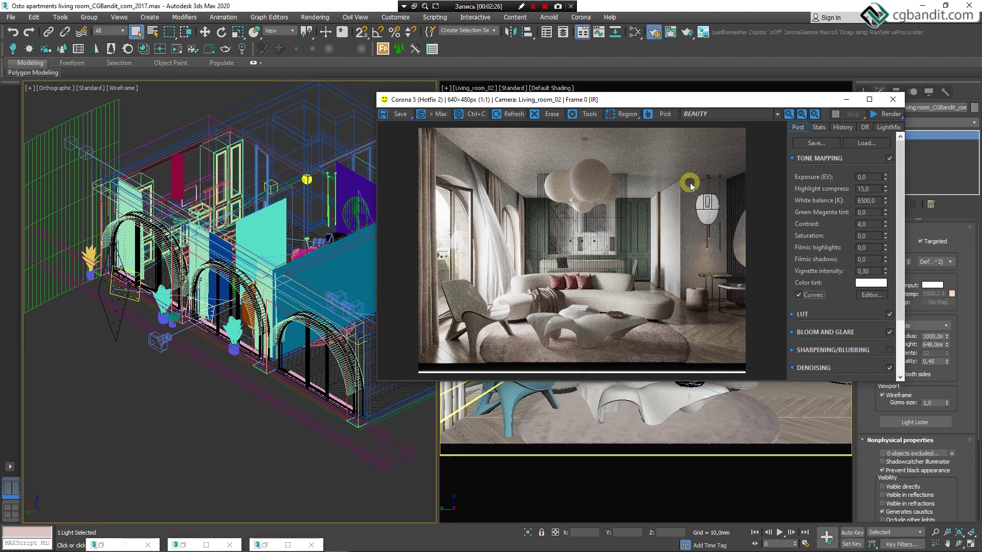
pyautogui.moveTo(703, 101); pyautogui.dragTo(756, 109)
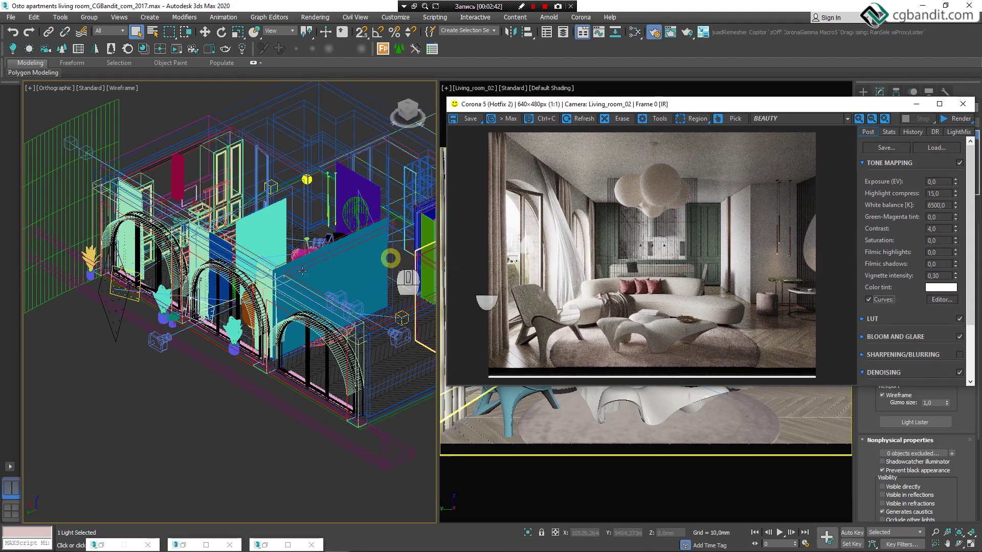
# Step: Switch to the scene Osto apartments living room_CGBandit_com_NIGHT05.max, minimize its frame buffer and turn off the disk light on the hanging lamp
pyautogui.moveTo(344, 550)
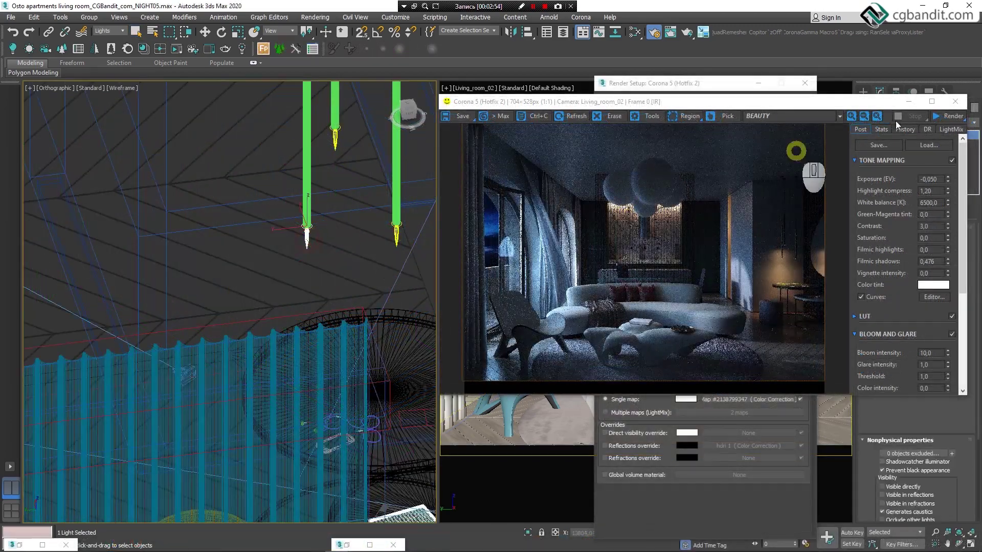
pyautogui.click(904, 103)
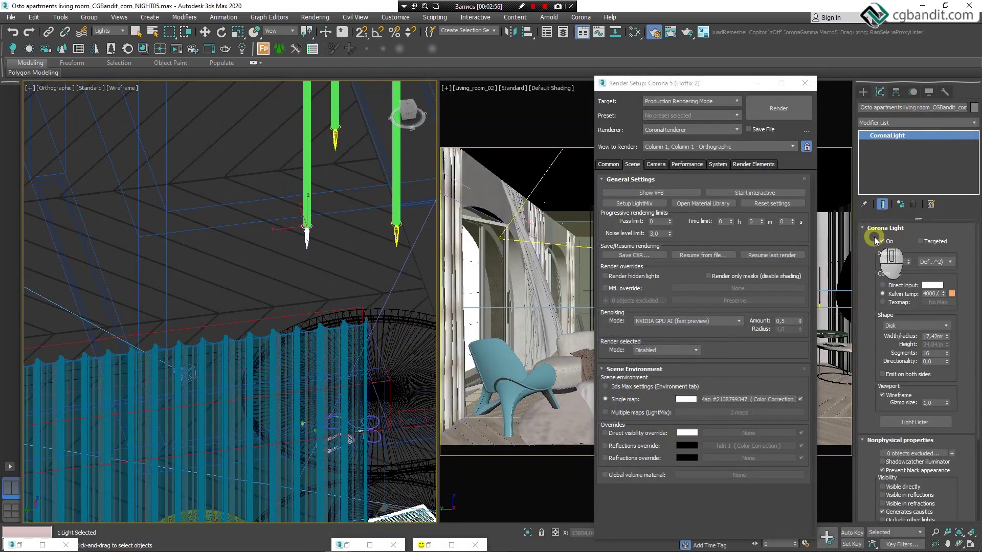
pyautogui.scroll(-6, 328, 246)
pyautogui.scroll(1, 245, 231)
pyautogui.moveTo(246, 231); pyautogui.dragTo(407, 297, button='middle')
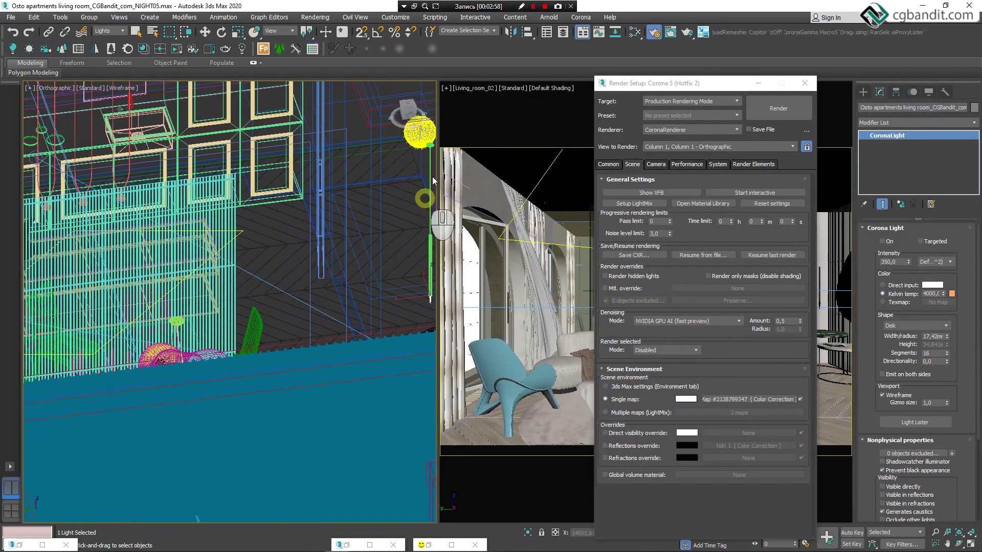
# Step: Turn off the spherical Corona light and the long rectangular light above the kitchen cabinets
pyautogui.click(422, 138)
pyautogui.moveTo(187, 202); pyautogui.dragTo(228, 423, button='middle')
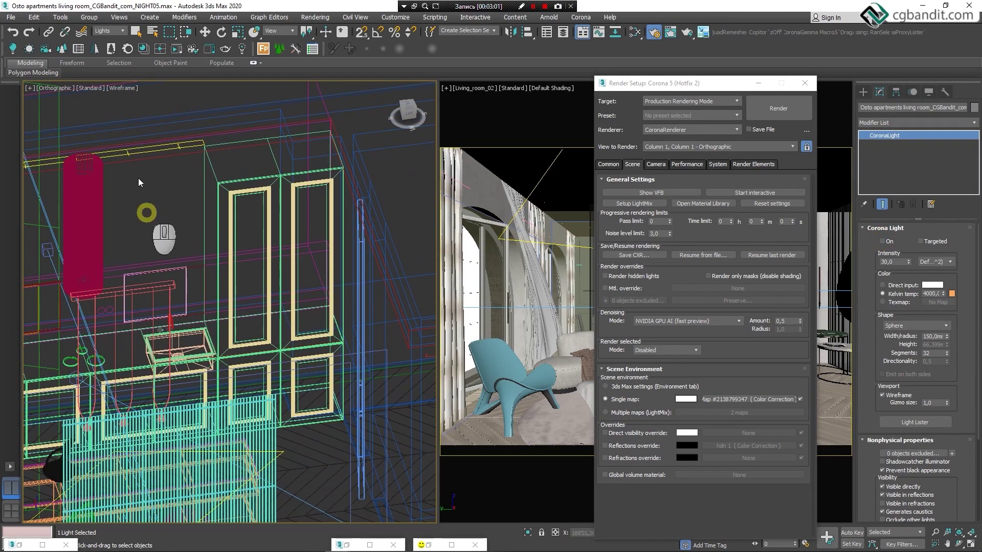
pyautogui.click(139, 150)
pyautogui.scroll(-6, 286, 266)
pyautogui.scroll(2, 118, 385)
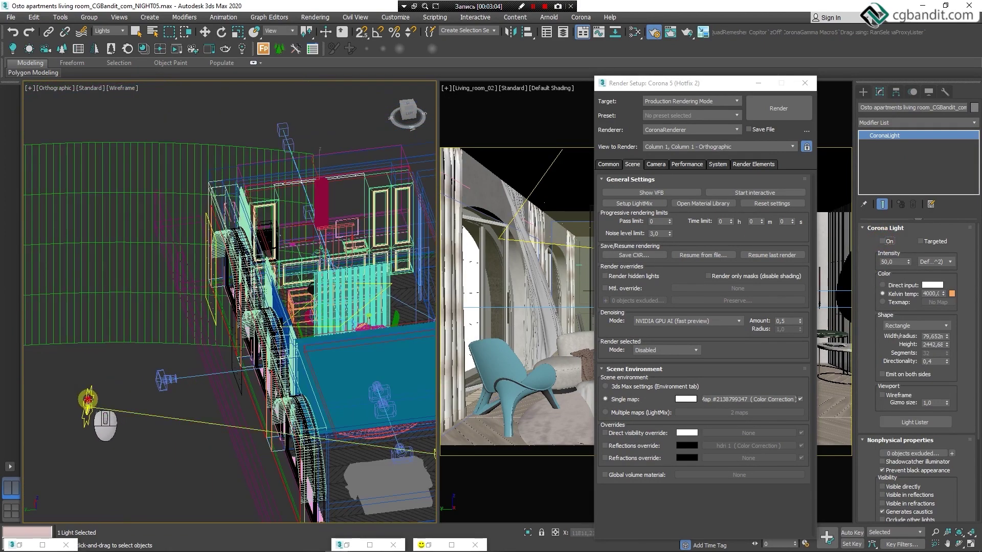
# Step: Turn off the Corona Sun outside the windows and show the whole apartment in the Top view
pyautogui.click(87, 402)
pyautogui.click(882, 241)
pyautogui.moveTo(383, 296); pyautogui.dragTo(250, 253, button='middle')
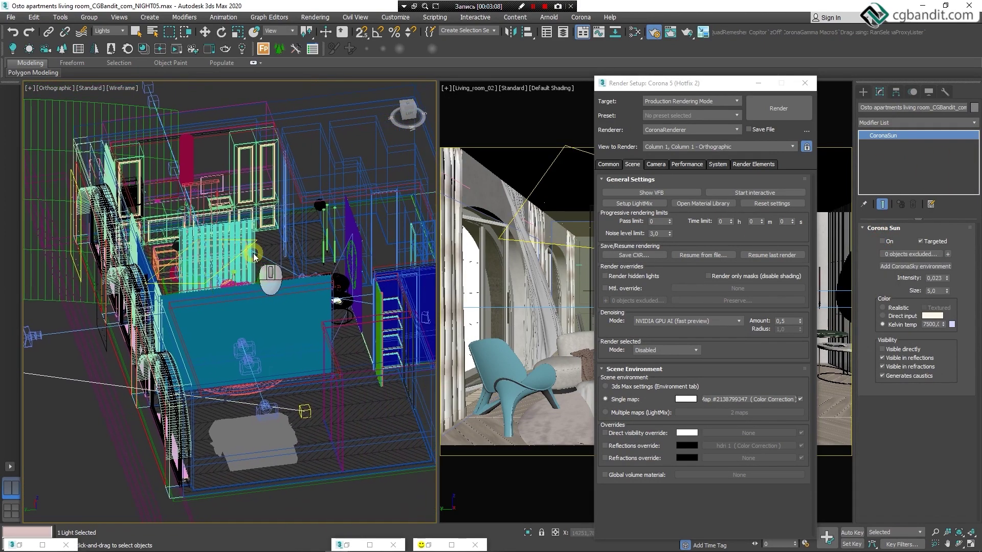
pyautogui.press('t')
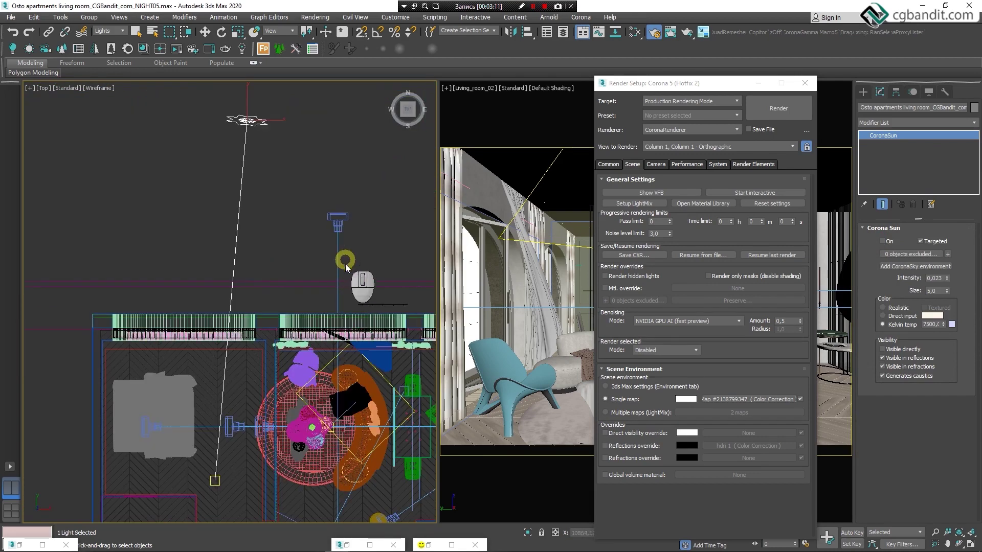
pyautogui.scroll(-2, 331, 295)
pyautogui.moveTo(355, 306); pyautogui.dragTo(346, 275, button='middle')
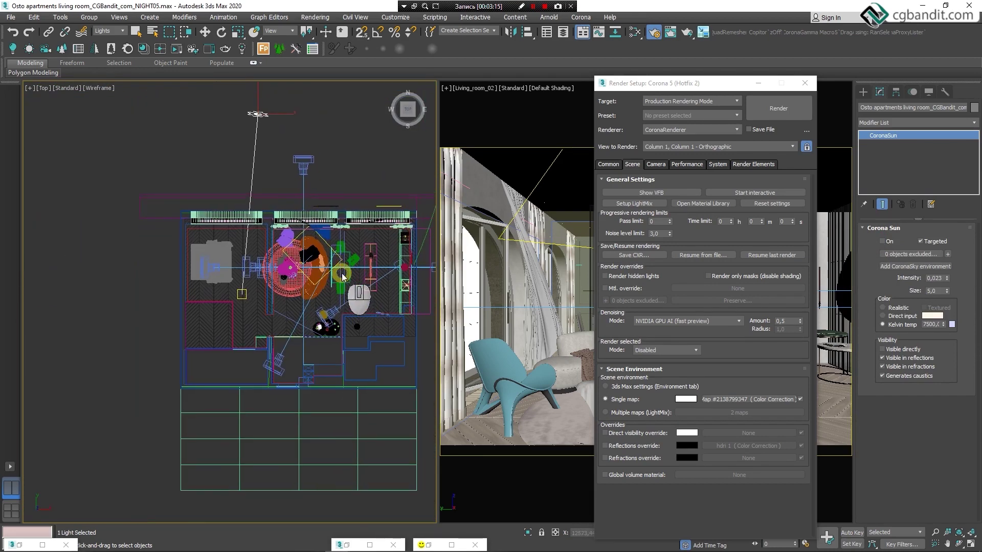
pyautogui.moveTo(339, 249); pyautogui.dragTo(348, 228)
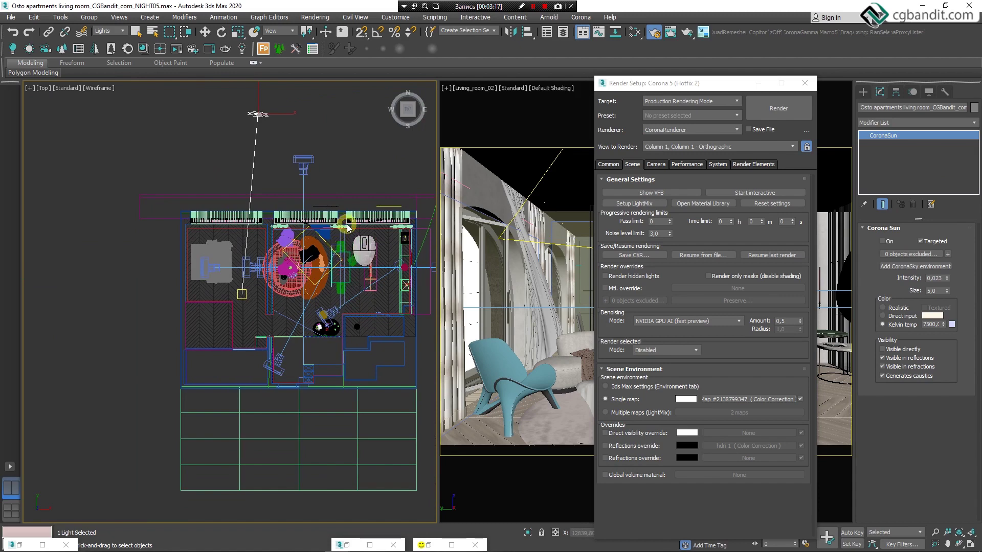
# Step: Add unnamed.jpg from the reference folder to the Slate Material Editor as a Bitmap map and open its preview window
pyautogui.press('m')
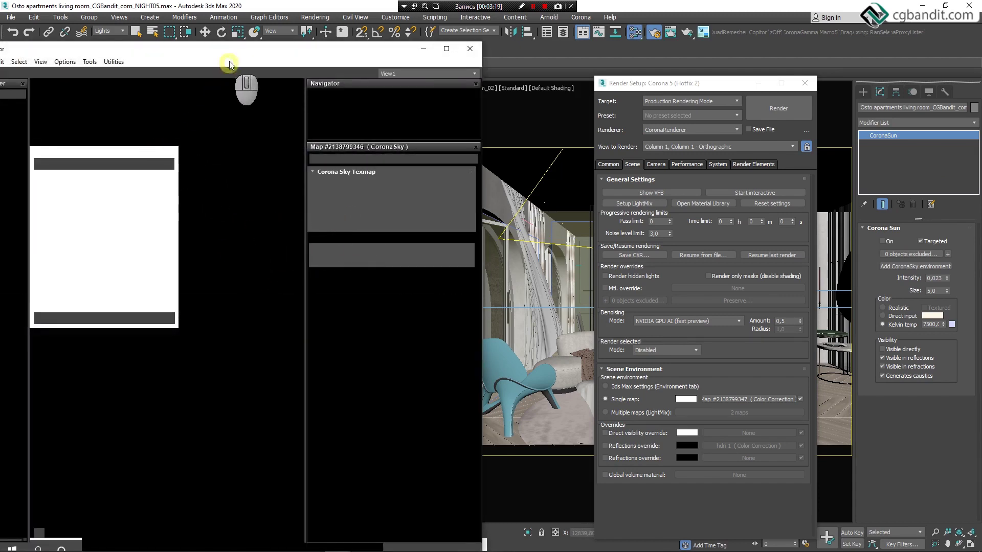
pyautogui.moveTo(241, 82); pyautogui.dragTo(387, 77)
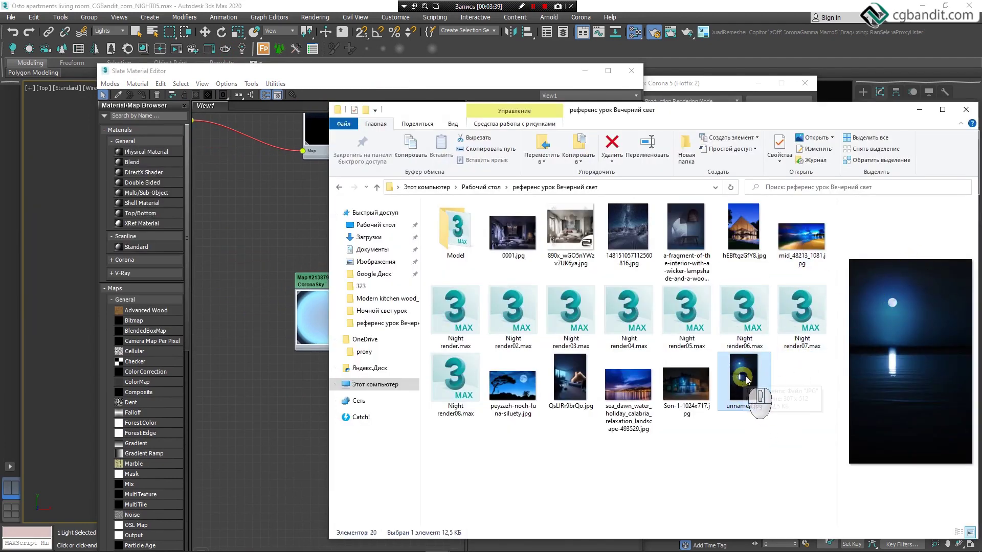
pyautogui.moveTo(750, 376); pyautogui.dragTo(210, 250)
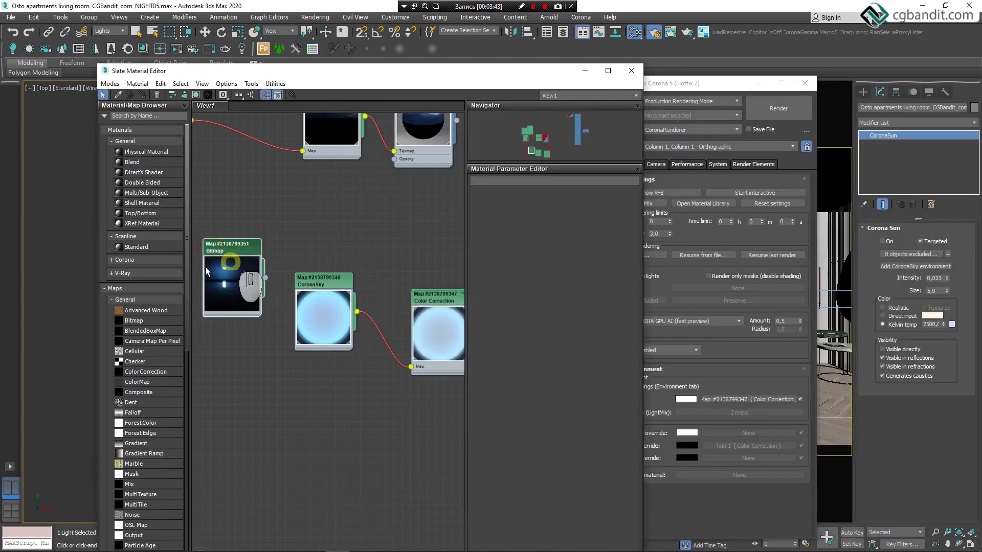
pyautogui.scroll(2, 210, 250)
pyautogui.rightClick(210, 251)
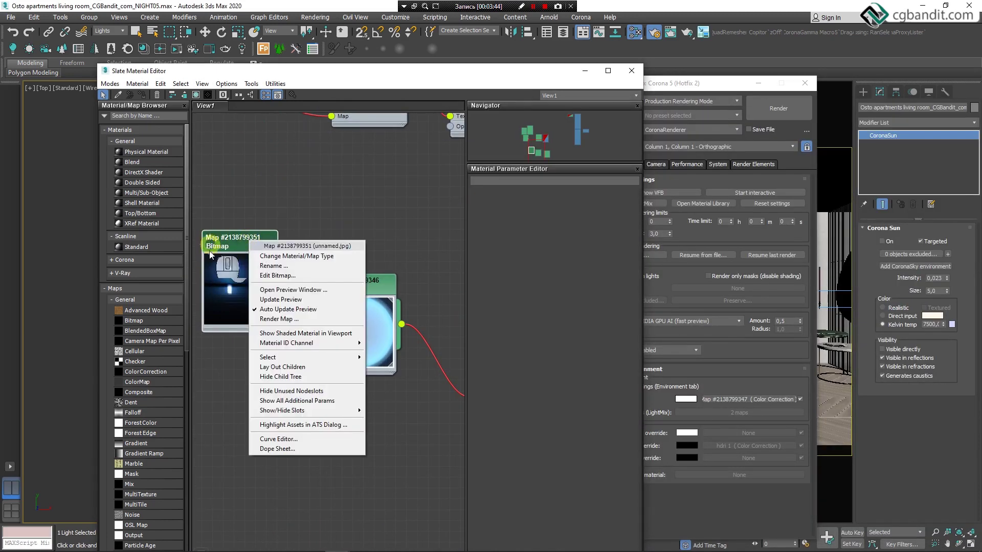
pyautogui.click(279, 290)
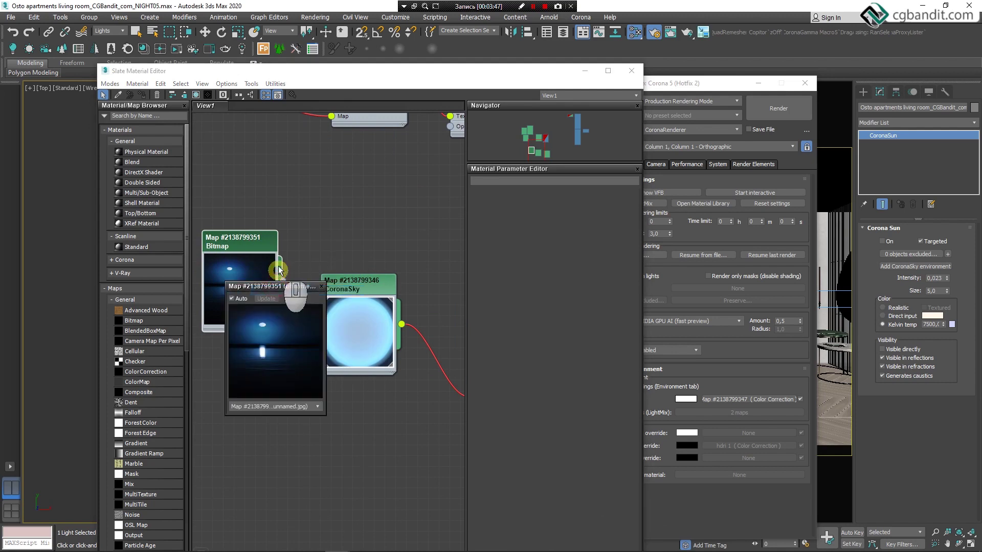
# Step: Set the CoronaSky ground colour to RGB 6, 11, 17 by sampling the dark water in the night reference preview
pyautogui.doubleClick(336, 293)
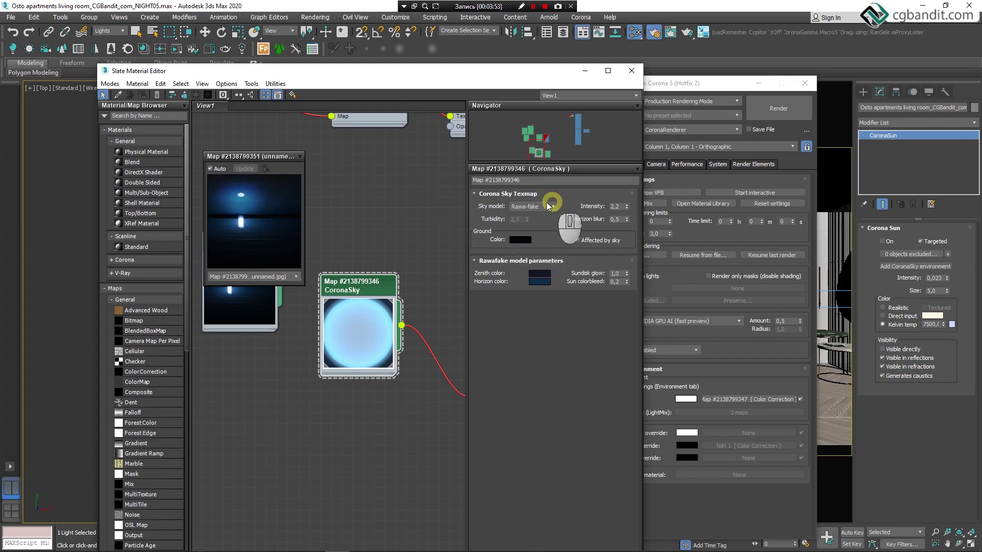
pyautogui.click(520, 240)
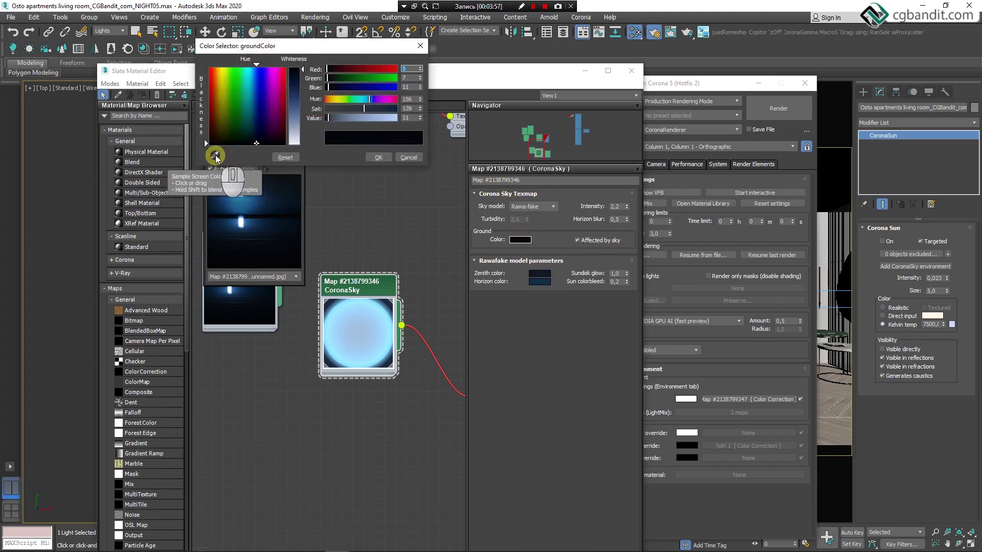
pyautogui.click(215, 156)
pyautogui.moveTo(215, 142); pyautogui.dragTo(255, 220)
pyautogui.click(378, 157)
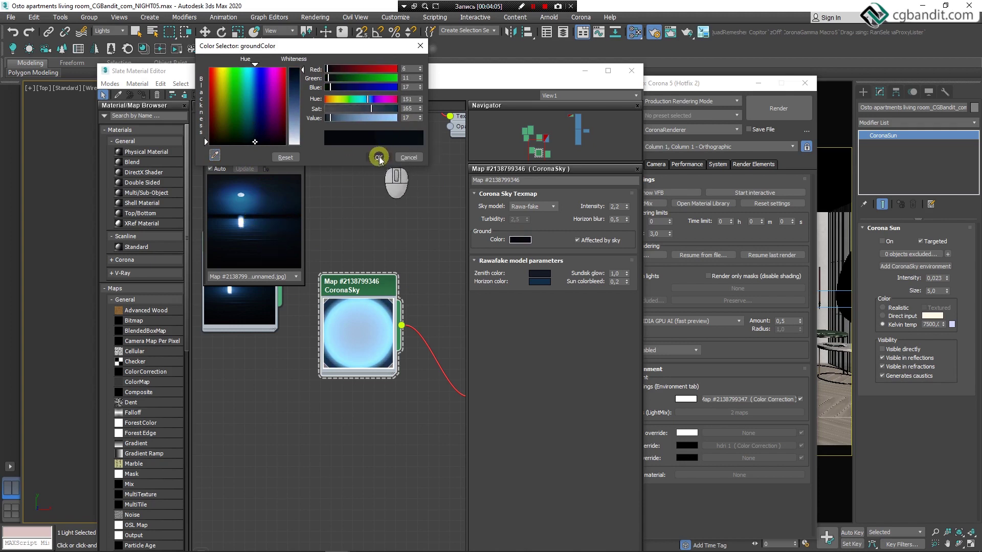
# Step: Set the CoronaSky zenith colour to RGB 16, 21, 27 by sampling the upper sky in the night reference preview
pyautogui.click(539, 279)
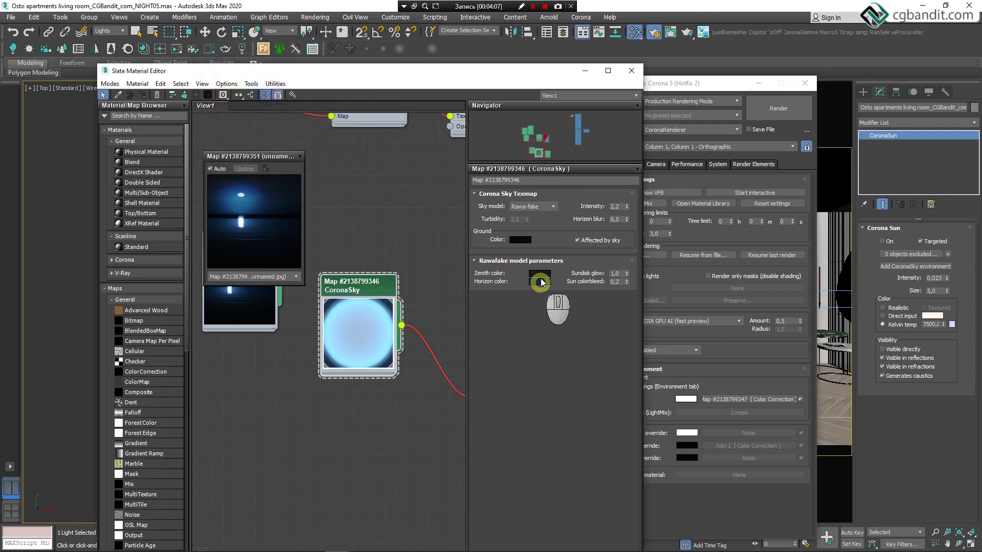
pyautogui.click(539, 274)
pyautogui.click(216, 154)
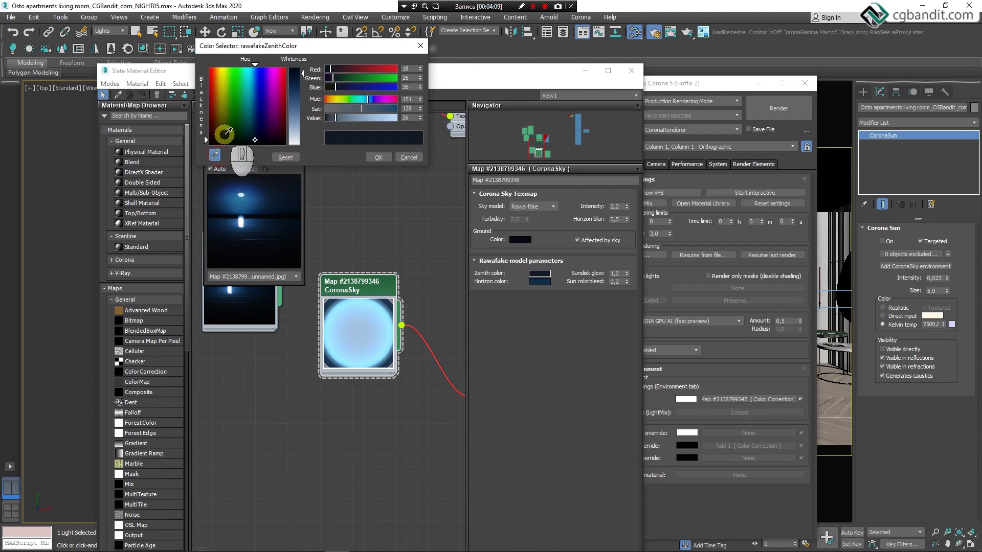
pyautogui.moveTo(228, 131); pyautogui.dragTo(267, 172)
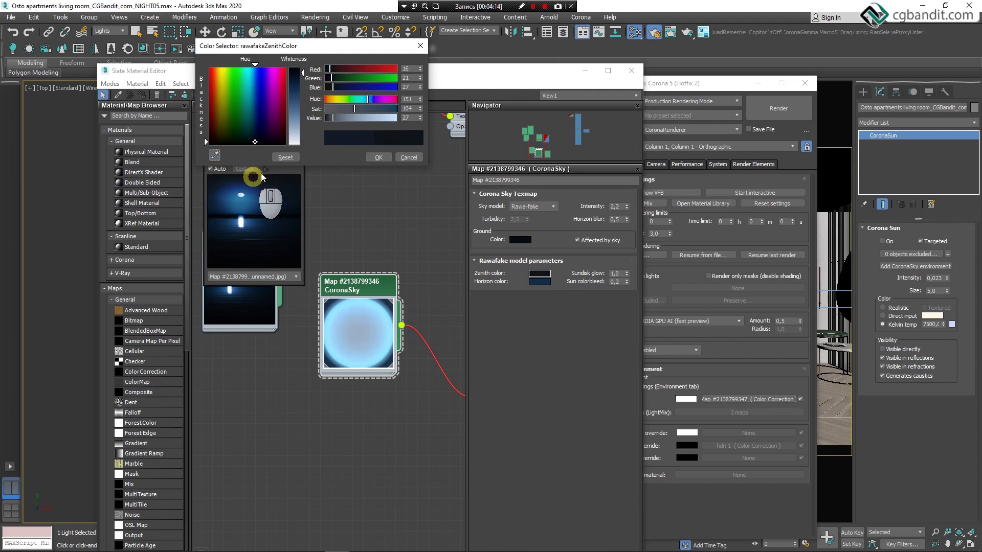
pyautogui.click(378, 157)
# Step: Set the CoronaSky horizon colour to RGB 15, 46, 66 by sampling the blue glow in the night reference preview and darkening it
pyautogui.click(539, 281)
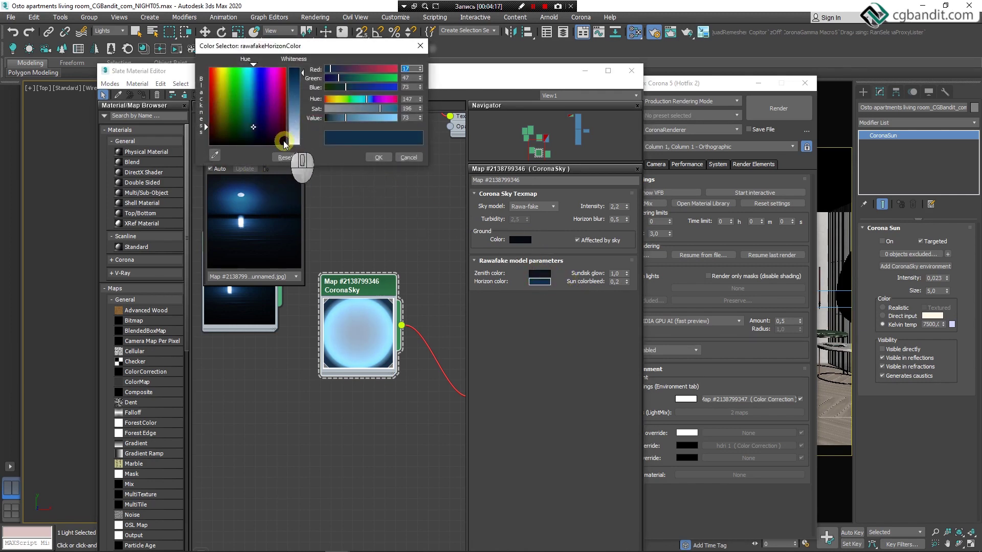
pyautogui.click(215, 155)
pyautogui.click(280, 201)
pyautogui.click(248, 196)
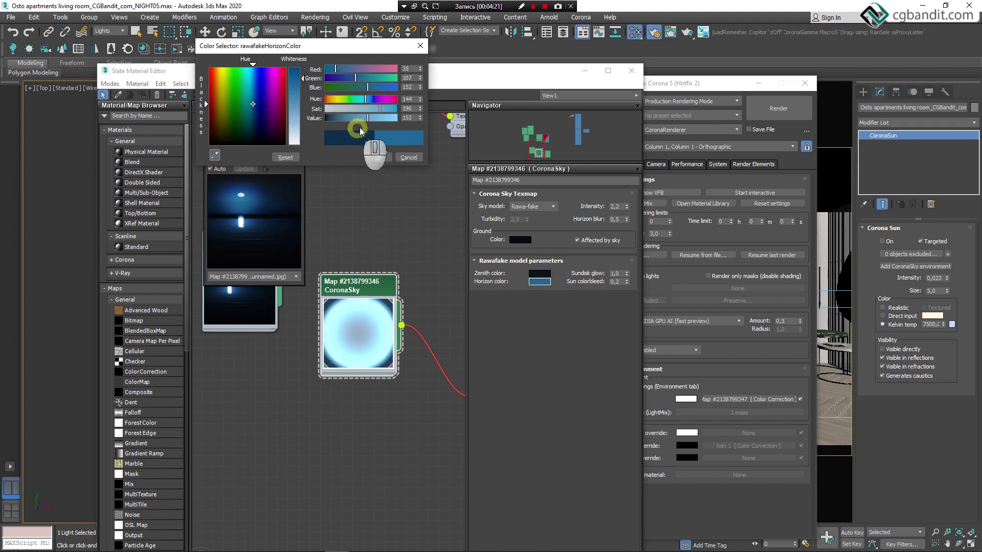
pyautogui.click(371, 117)
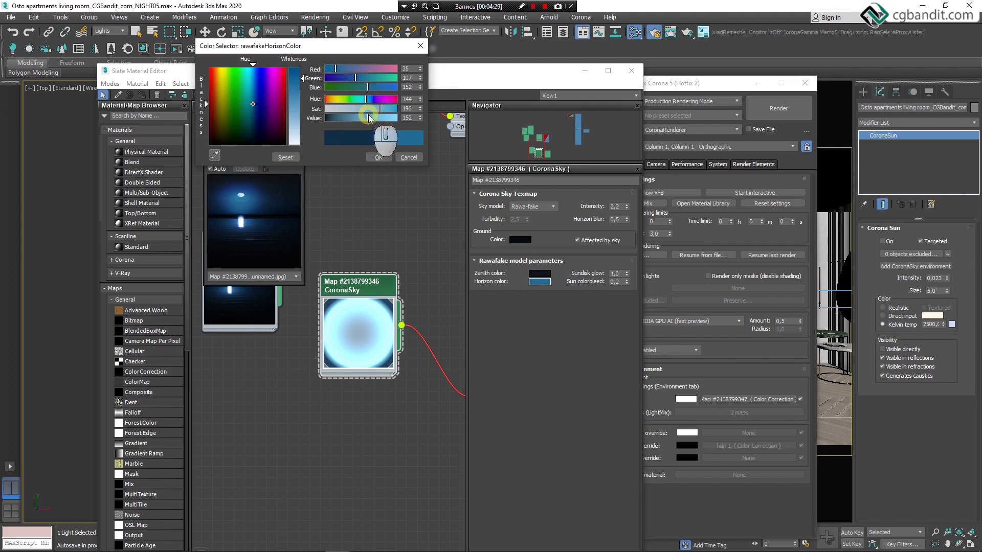
pyautogui.moveTo(370, 118); pyautogui.dragTo(342, 119)
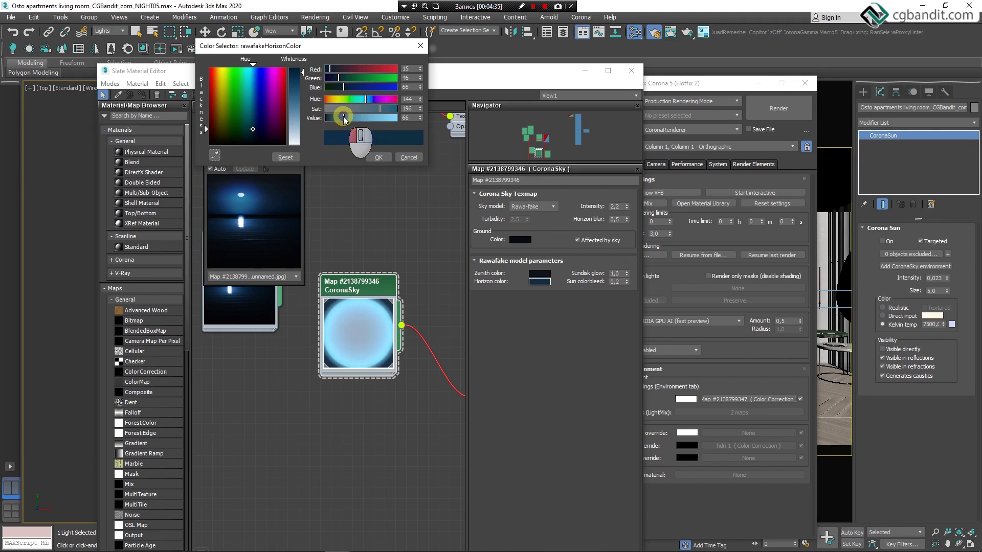
pyautogui.click(379, 157)
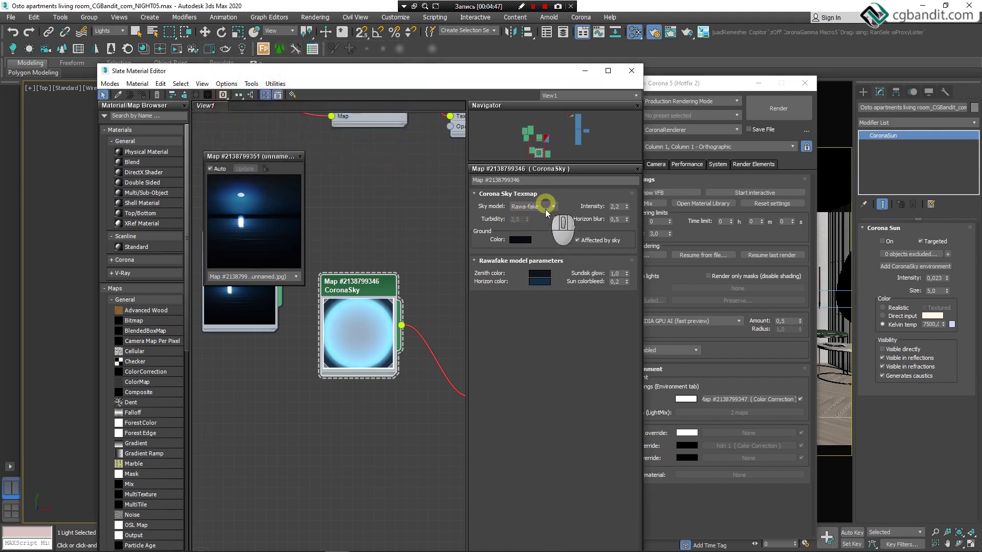
# Step: Set the saturation of the Color Correction map fed by CoronaSky to -25,581 and minimize the Slate Material Editor
pyautogui.moveTo(443, 258); pyautogui.dragTo(350, 188, button='middle')
pyautogui.doubleClick(435, 255)
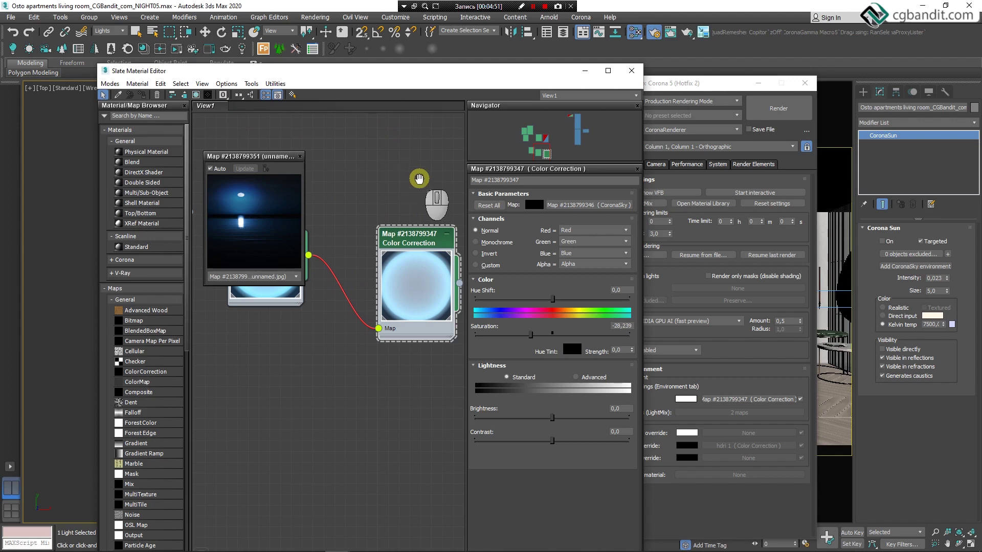
pyautogui.moveTo(419, 179); pyautogui.dragTo(399, 198, button='middle')
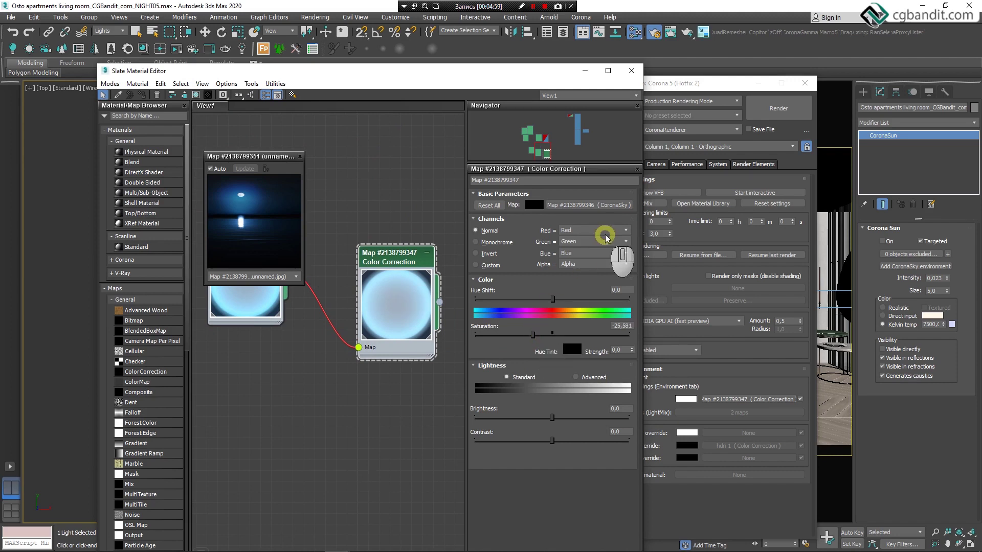
pyautogui.click(584, 71)
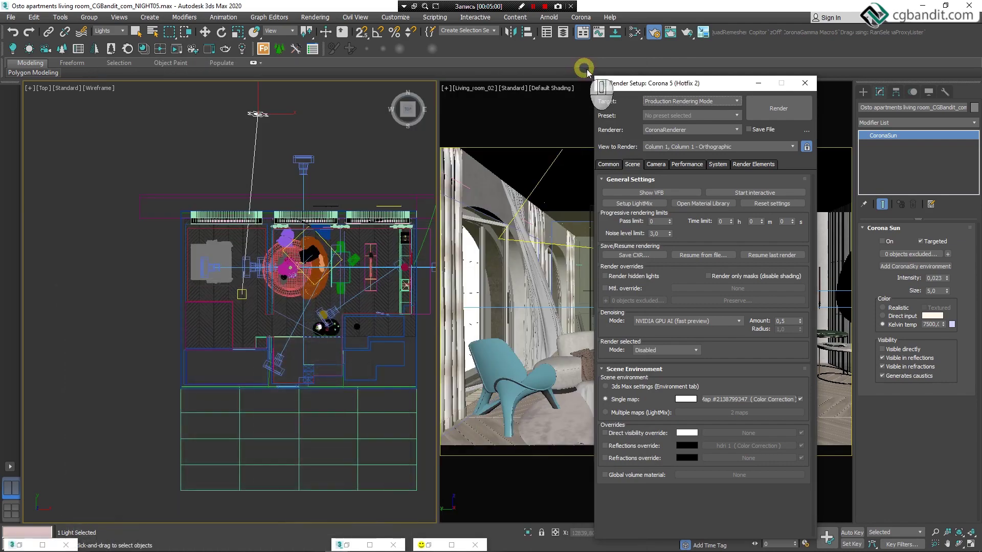
# Step: Start an interactive render of the Living_room_02 camera and review its tone mapping settings in the frame buffer
pyautogui.click(774, 198)
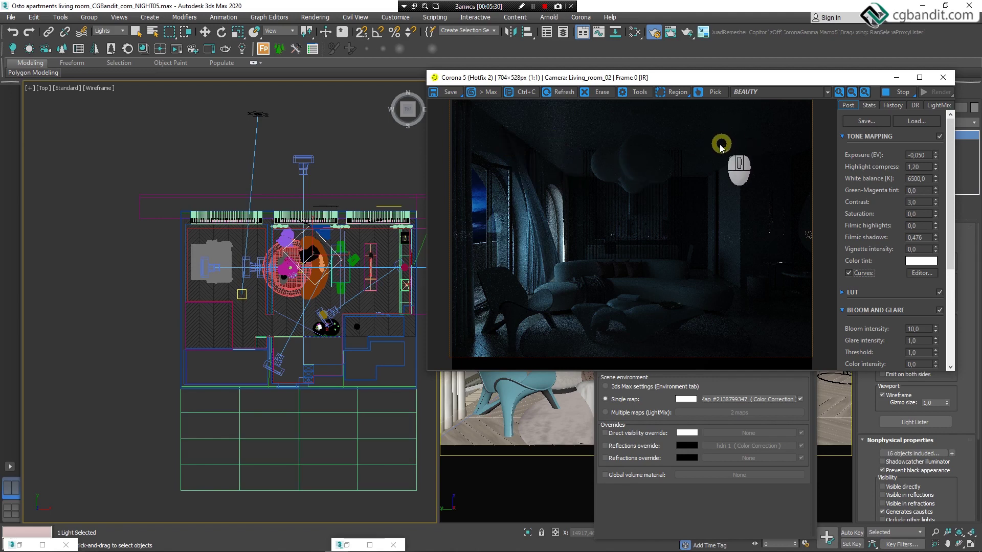
pyautogui.moveTo(743, 78); pyautogui.dragTo(729, 81)
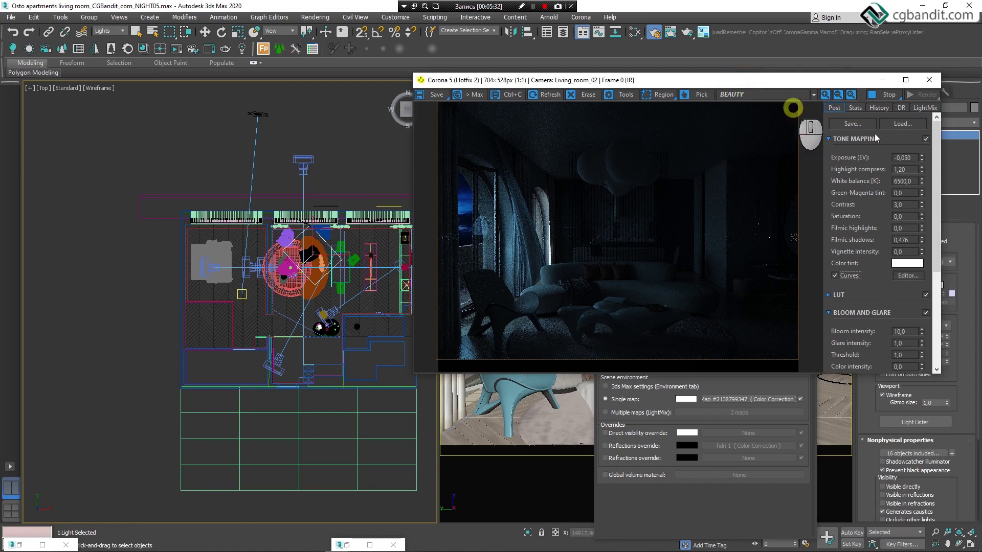
pyautogui.click(905, 169)
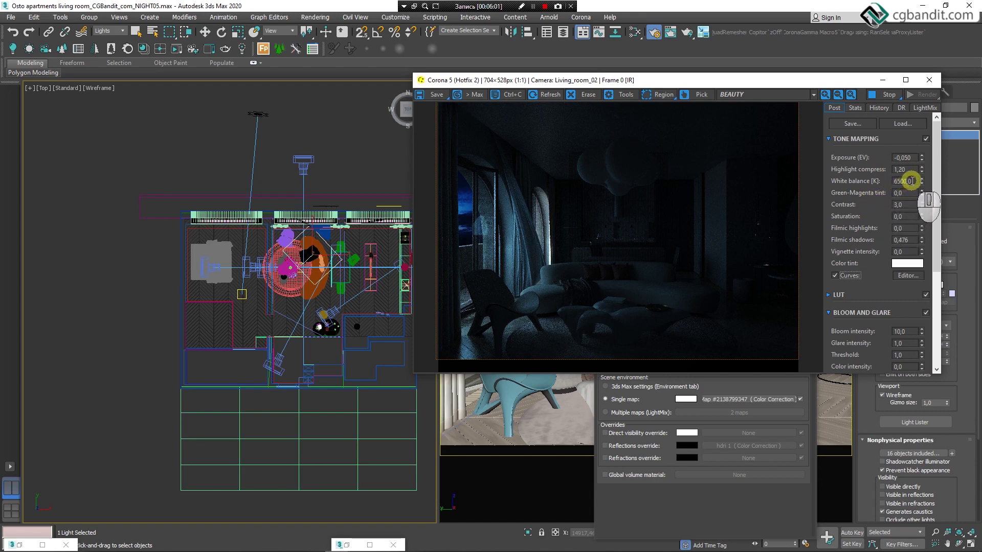
pyautogui.click(836, 275)
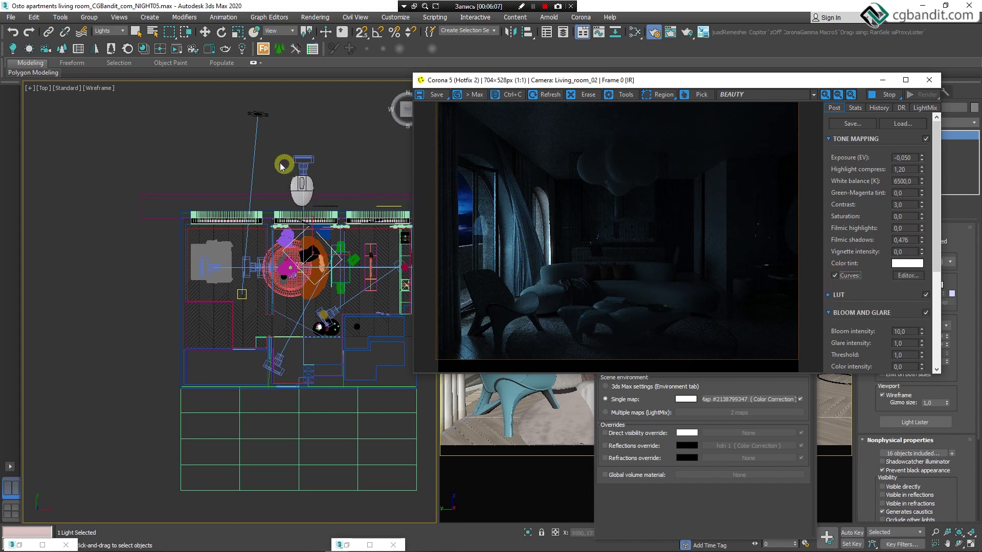
# Step: Select the Corona Sun outside the windows, check its angle from the side and turn it on for the interactive render
pyautogui.click(261, 113)
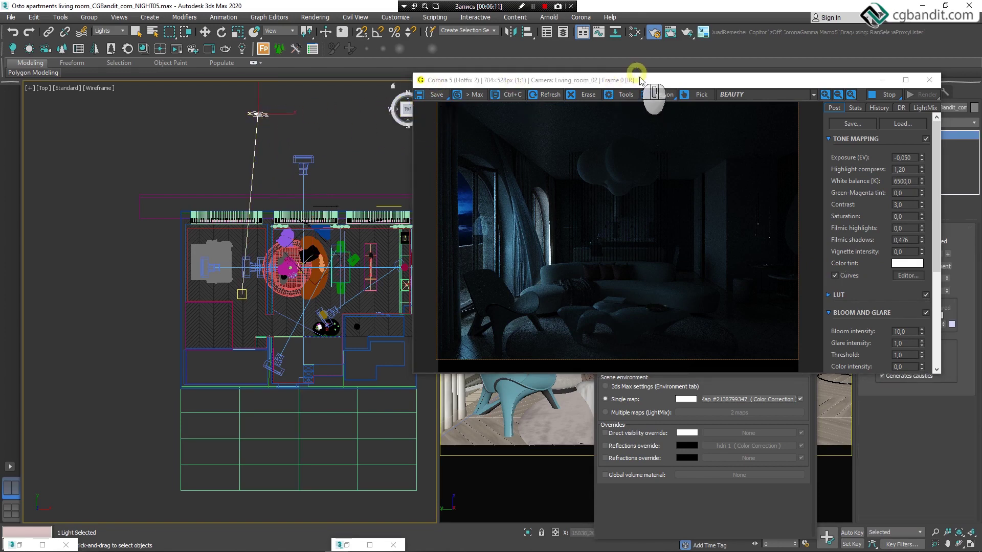
pyautogui.moveTo(641, 81); pyautogui.dragTo(562, 131)
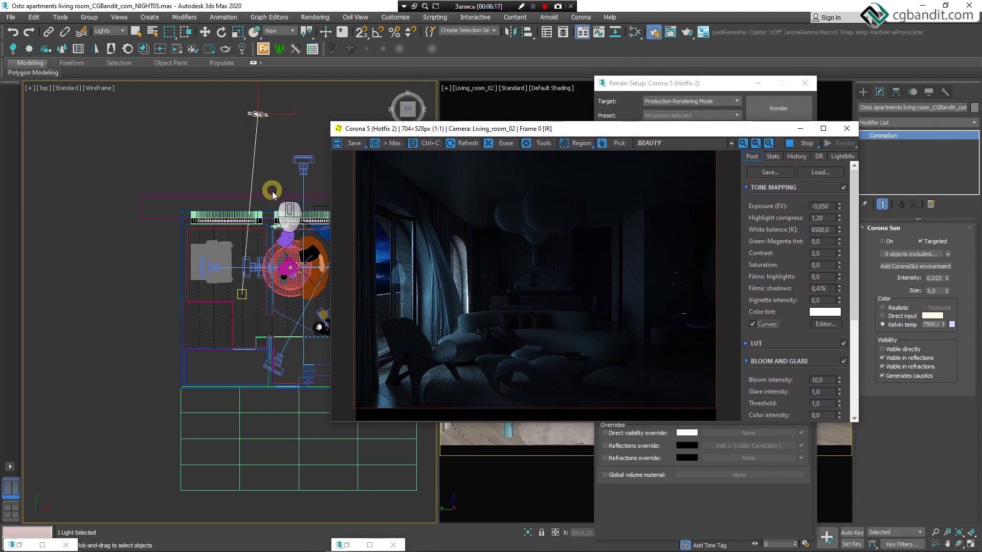
pyautogui.keyDown('alt'); pyautogui.moveTo(272, 194); pyautogui.dragTo(199, 184, button='middle'); pyautogui.keyUp('alt')
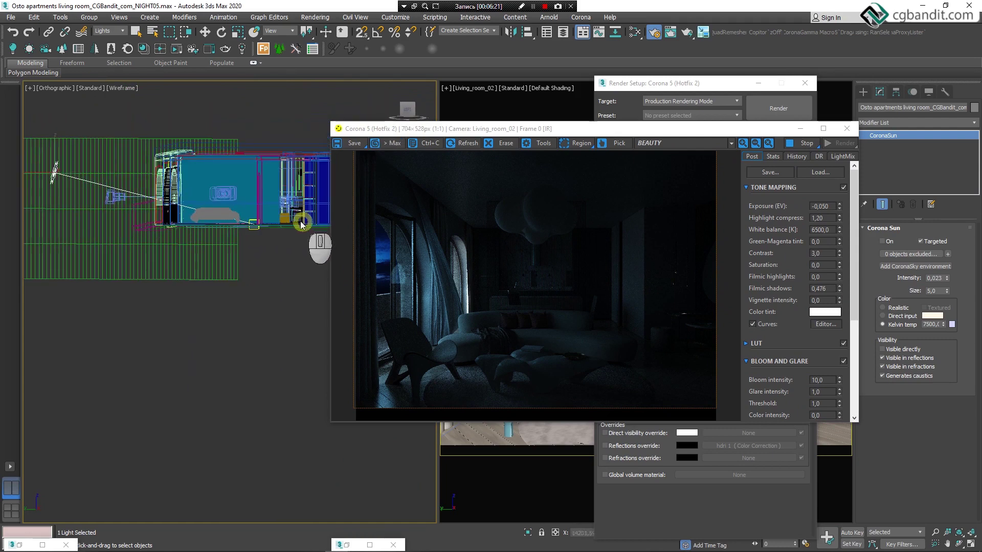
pyautogui.moveTo(594, 133); pyautogui.dragTo(460, 116)
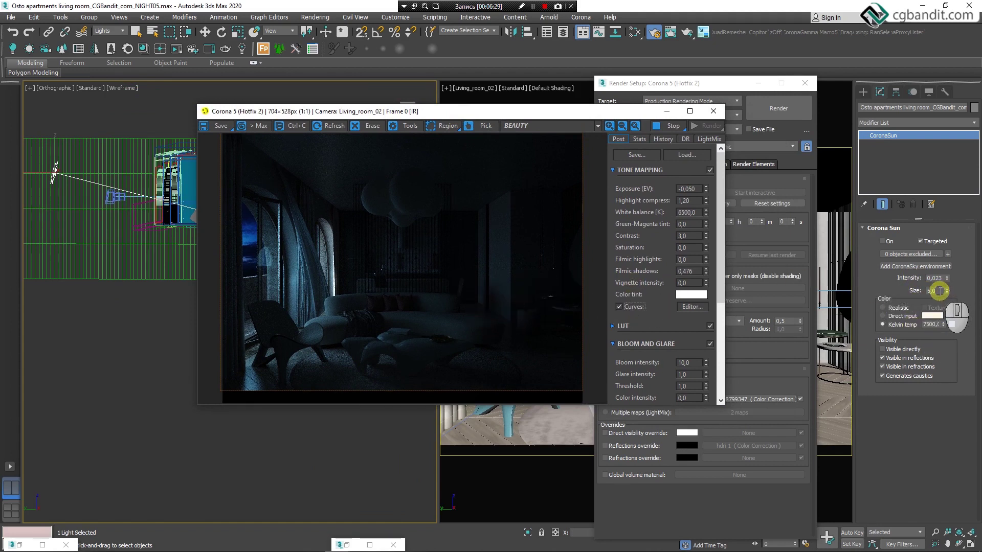
pyautogui.click(883, 325)
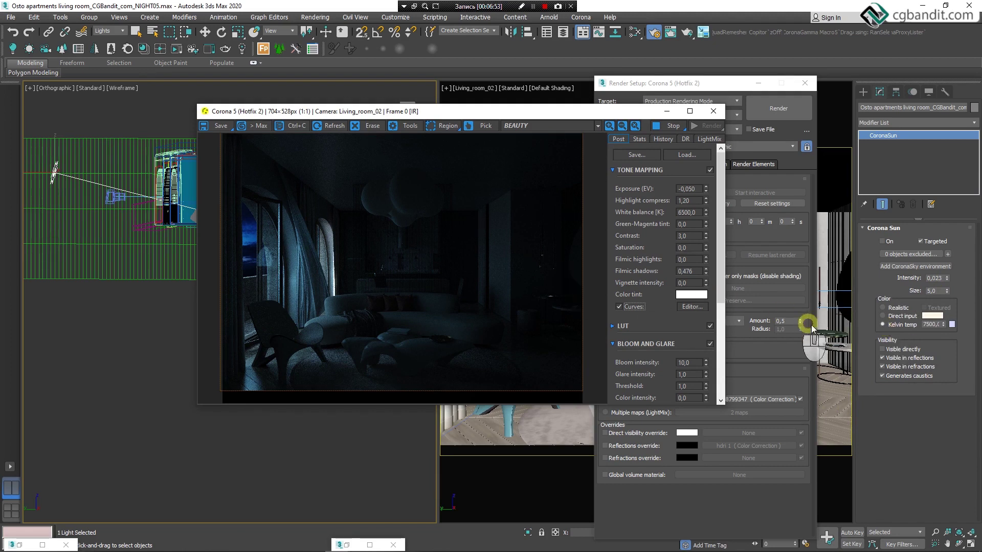
pyautogui.click(882, 241)
pyautogui.moveTo(481, 111); pyautogui.dragTo(537, 92)
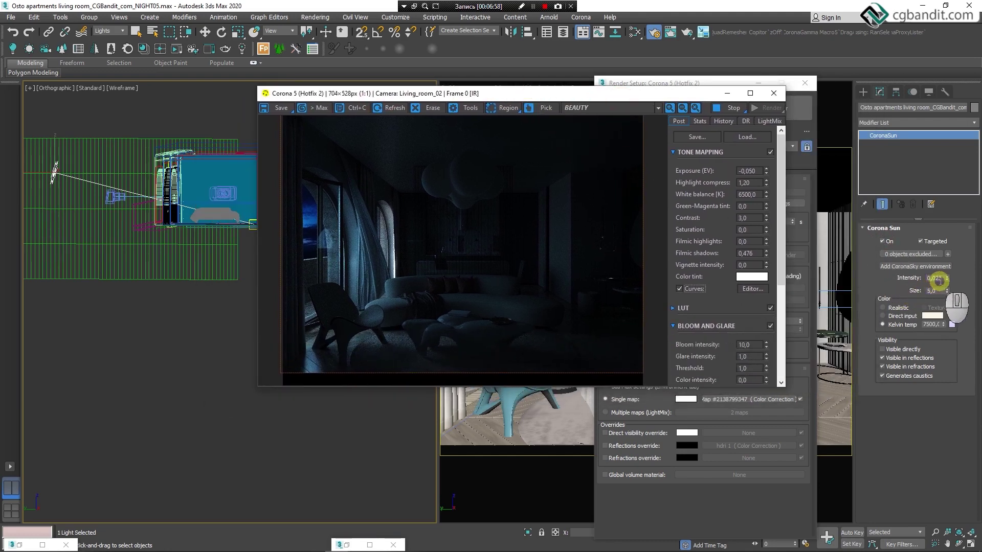
pyautogui.click(528, 310)
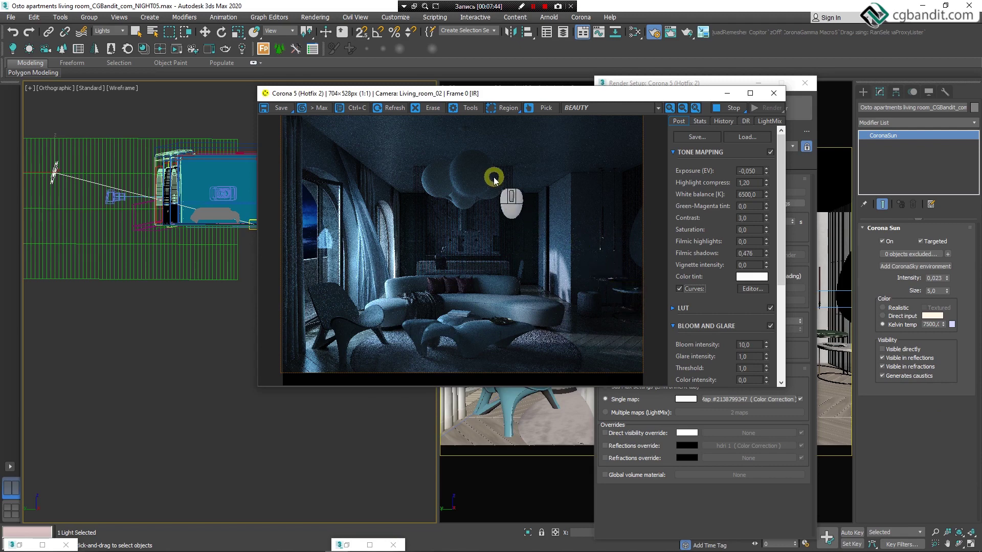
pyautogui.moveTo(503, 96); pyautogui.dragTo(691, 102)
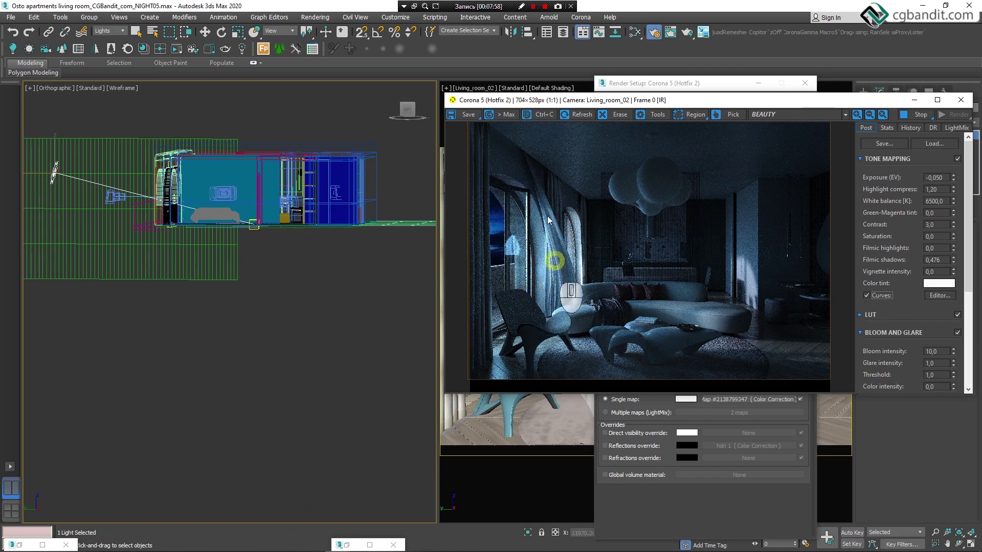
# Step: Examine the placement and intensity of the rectangular Corona lights CoronaLight002 and CoronaLight003 outside the arched windows
pyautogui.keyDown('alt'); pyautogui.moveTo(237, 165); pyautogui.dragTo(386, 292, button='middle'); pyautogui.keyUp('alt')
pyautogui.scroll(5, 282, 255)
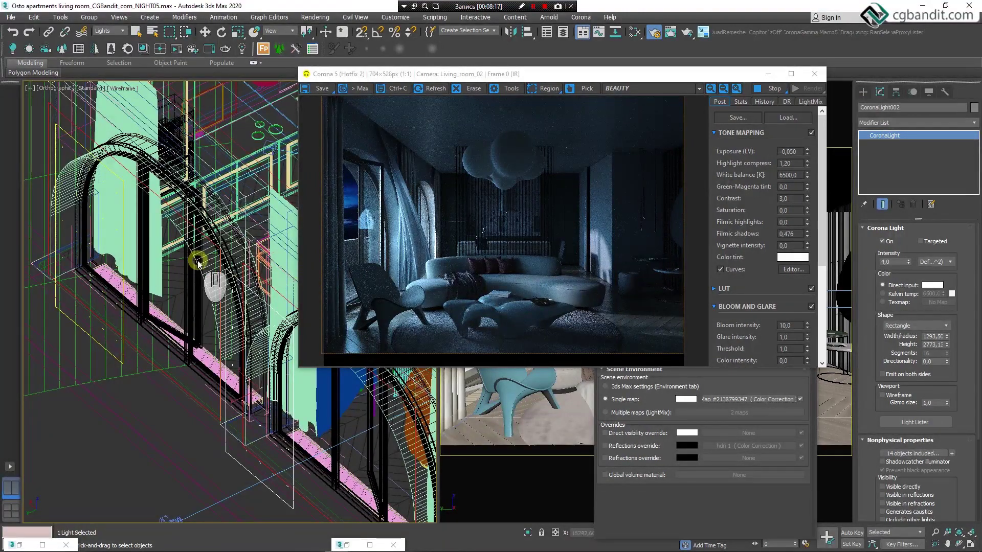
pyautogui.scroll(5, 198, 274)
pyautogui.scroll(-5, 230, 289)
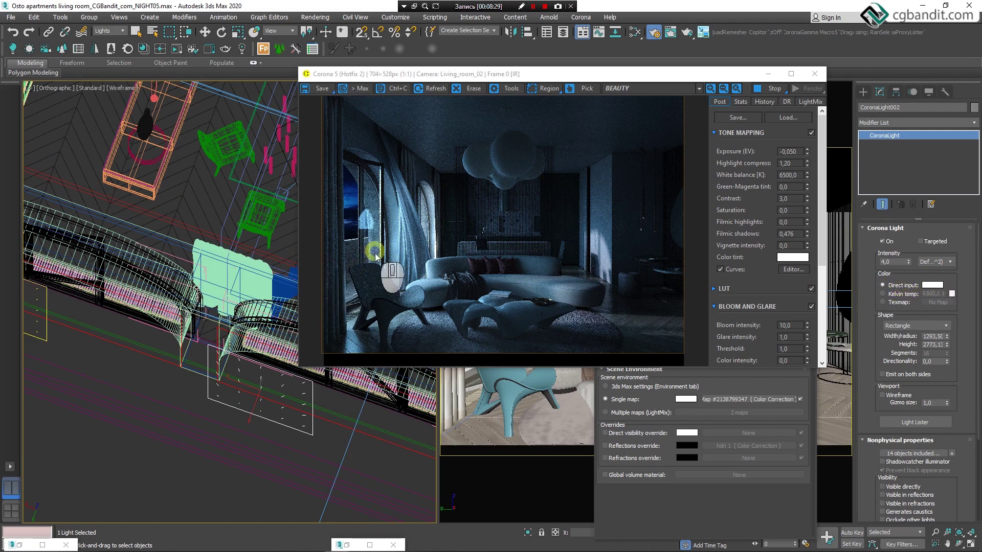
pyautogui.moveTo(211, 198); pyautogui.dragTo(347, 219, button='middle')
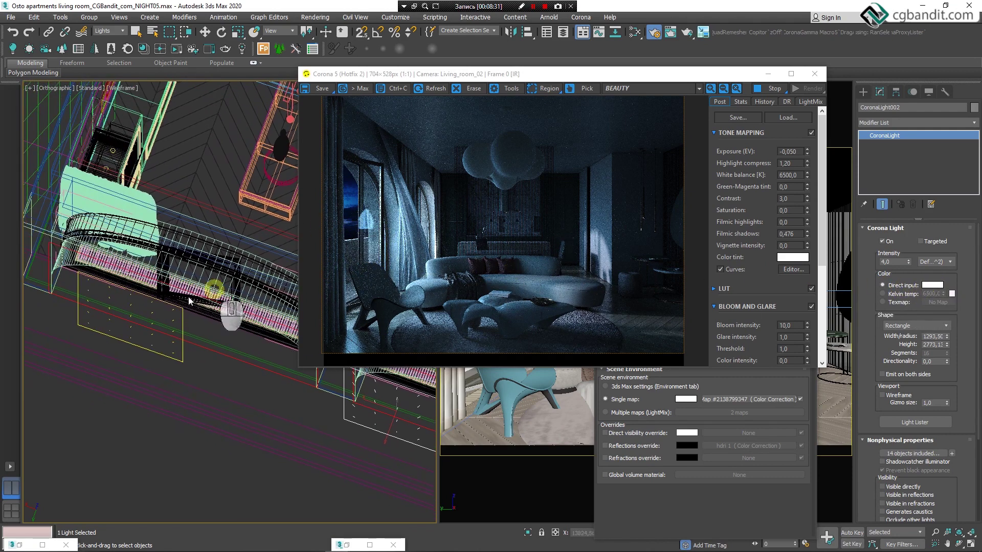
pyautogui.click(174, 305)
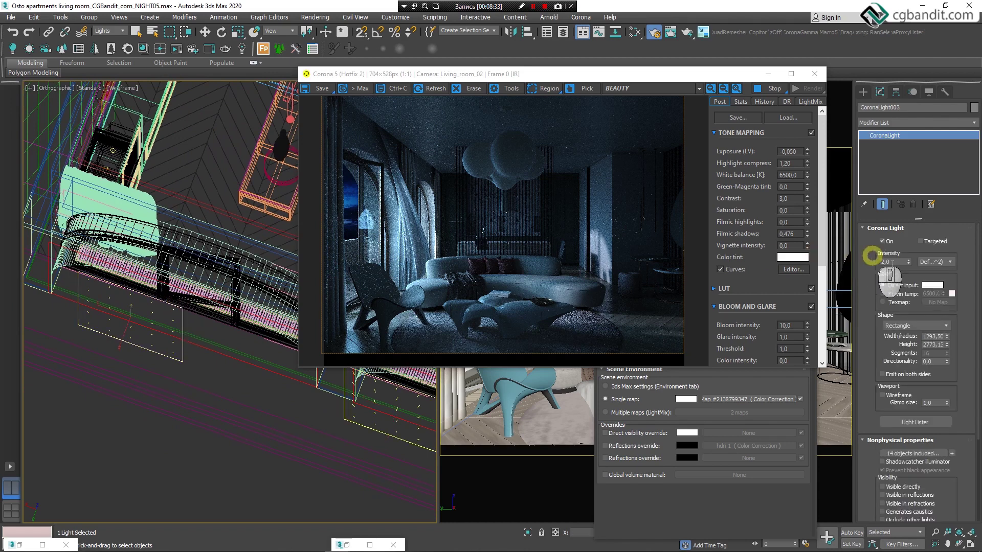
pyautogui.doubleClick(889, 262)
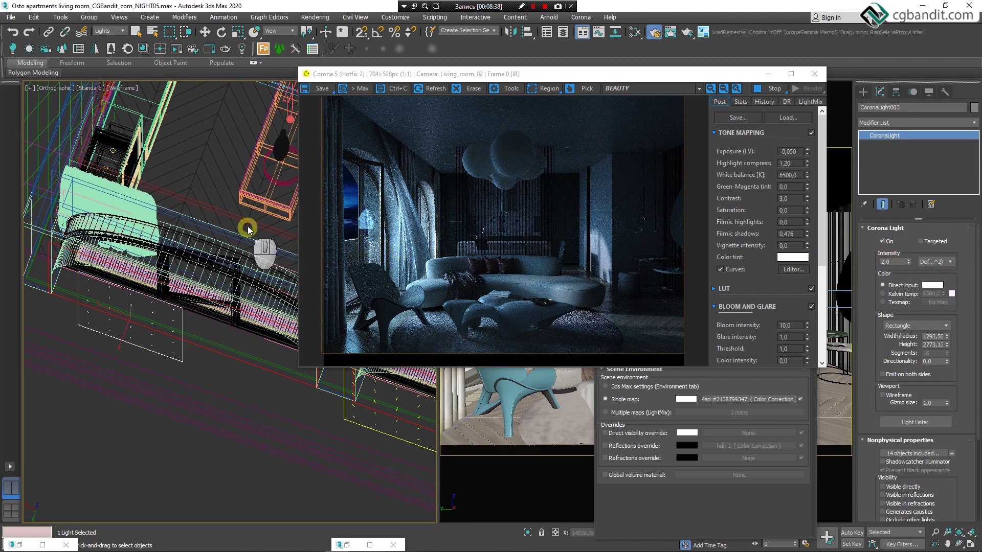
pyautogui.moveTo(259, 248); pyautogui.dragTo(161, 174, button='middle')
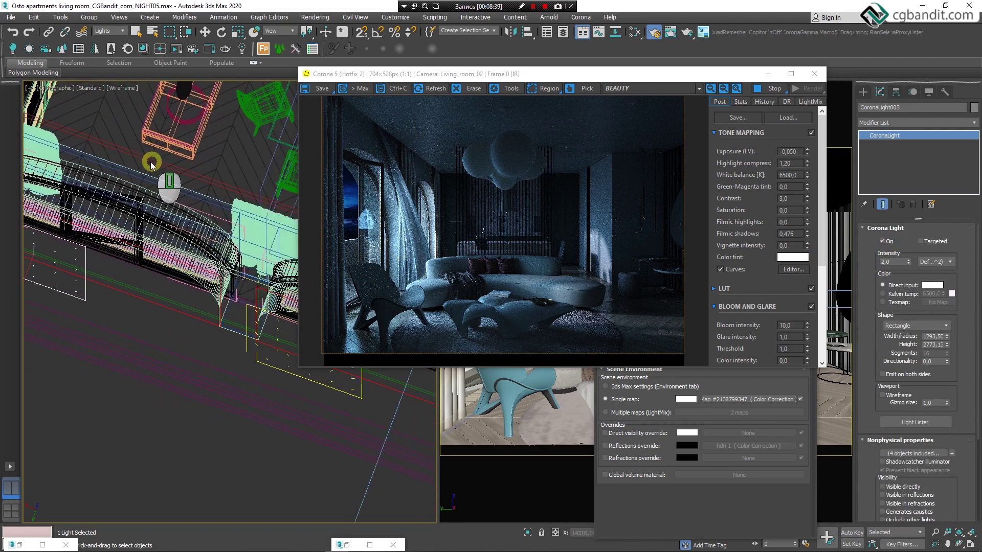
pyautogui.click(274, 320)
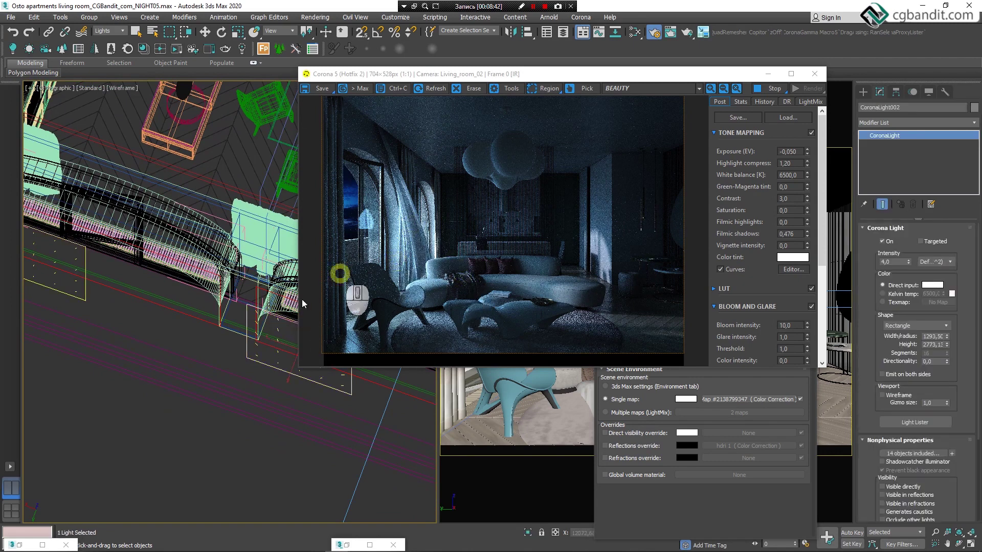
pyautogui.moveTo(270, 239); pyautogui.dragTo(186, 216, button='middle')
pyautogui.moveTo(207, 251); pyautogui.dragTo(425, 316, button='middle')
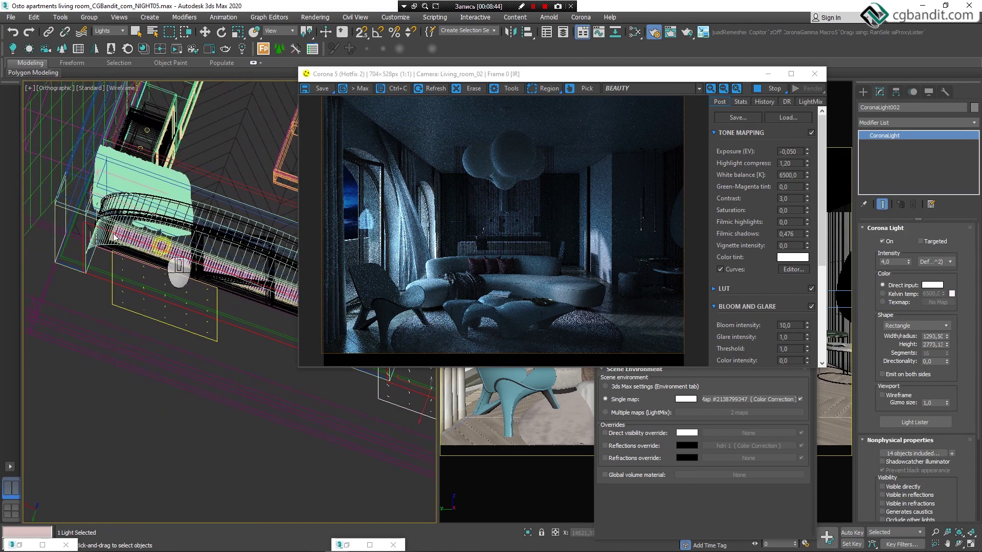
pyautogui.keyDown('alt'); pyautogui.moveTo(212, 282); pyautogui.dragTo(248, 308, button='middle'); pyautogui.keyUp('alt')
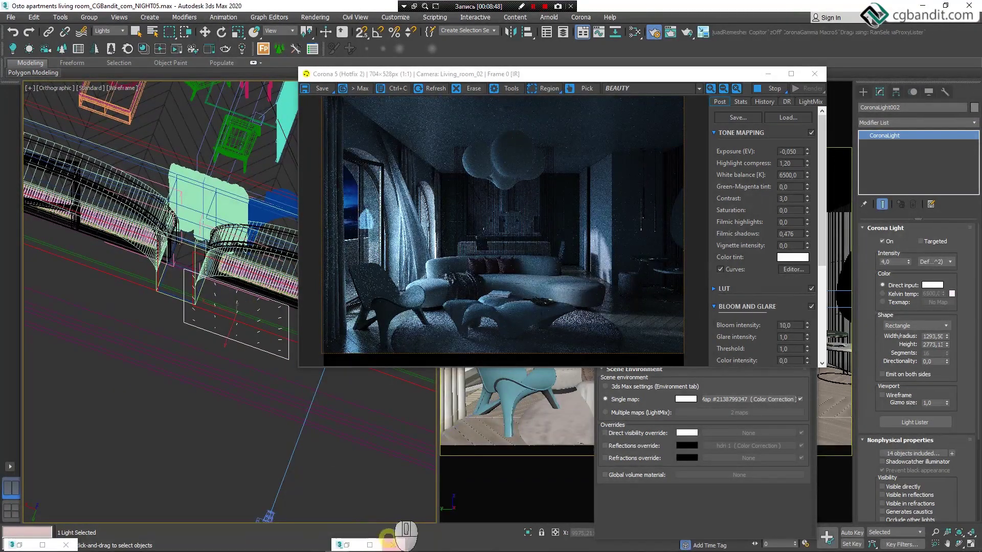
# Step: Switch to the open daytime scene, Osto apartments living room_CGBandit_com_2017.max, and examine its window lighting and render
pyautogui.moveTo(351, 539)
pyautogui.click(366, 512)
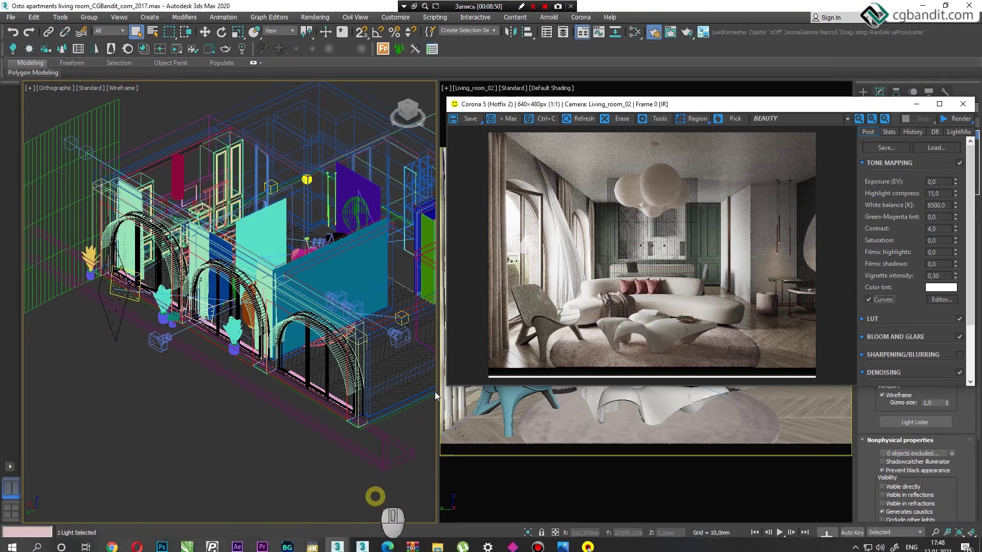
pyautogui.keyDown('alt'); pyautogui.moveTo(207, 316); pyautogui.dragTo(241, 333, button='middle'); pyautogui.keyUp('alt')
pyautogui.moveTo(867, 104); pyautogui.dragTo(743, 119)
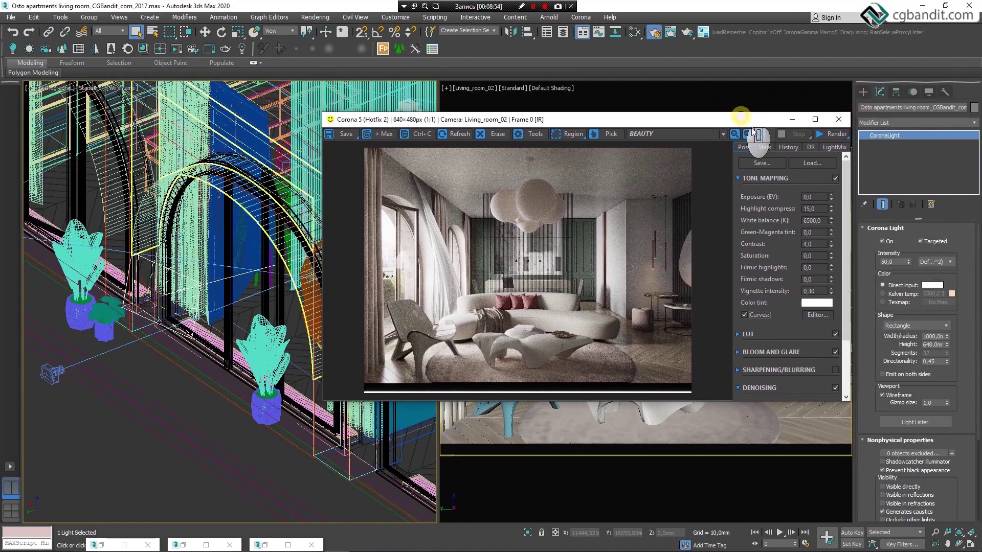
pyautogui.keyDown('alt'); pyautogui.moveTo(136, 259); pyautogui.dragTo(92, 255, button='middle'); pyautogui.keyUp('alt')
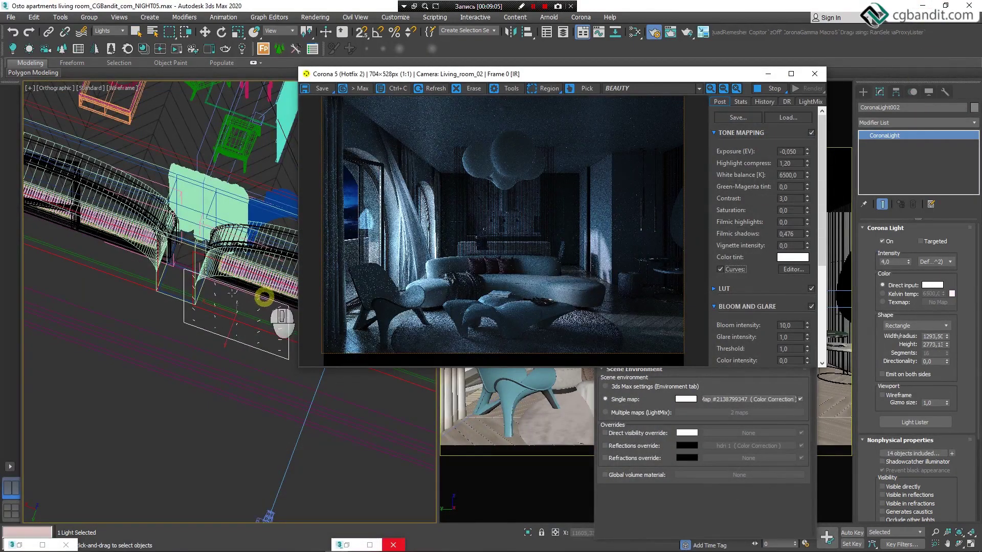
# Step: Return to the NIGHT05 scene and inspect the CoronaLight003 window light and its direction into the living room
pyautogui.keyDown('alt'); pyautogui.moveTo(263, 296); pyautogui.dragTo(179, 263, button='middle'); pyautogui.keyUp('alt')
pyautogui.click(158, 274)
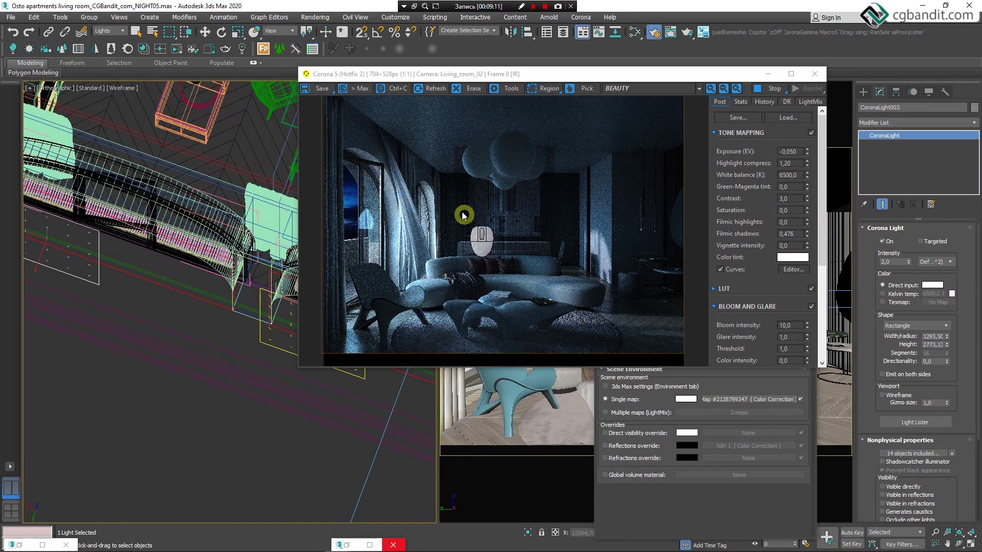
pyautogui.keyDown('alt'); pyautogui.moveTo(258, 248); pyautogui.dragTo(160, 248, button='middle'); pyautogui.keyUp('alt')
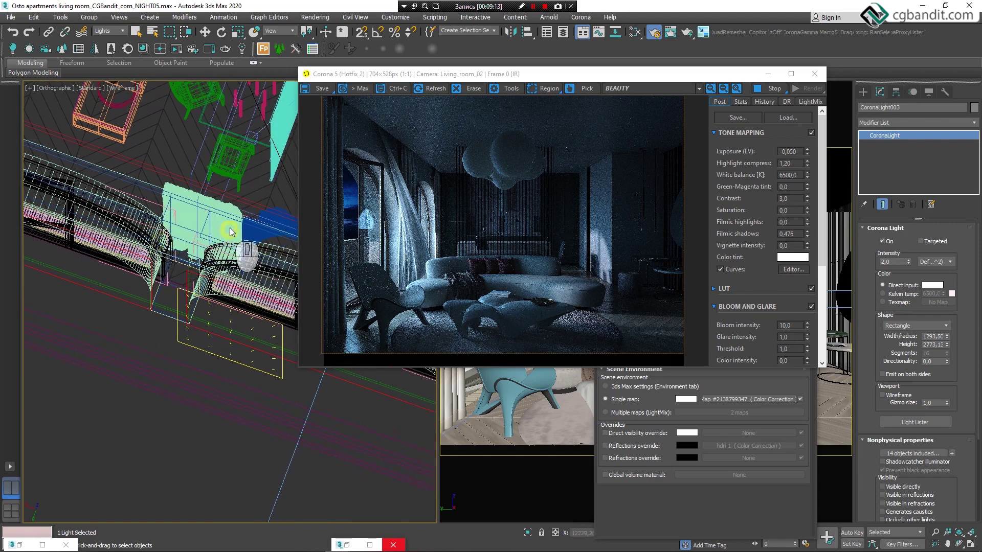
pyautogui.keyDown('alt'); pyautogui.moveTo(229, 231); pyautogui.dragTo(243, 286, button='middle'); pyautogui.keyUp('alt')
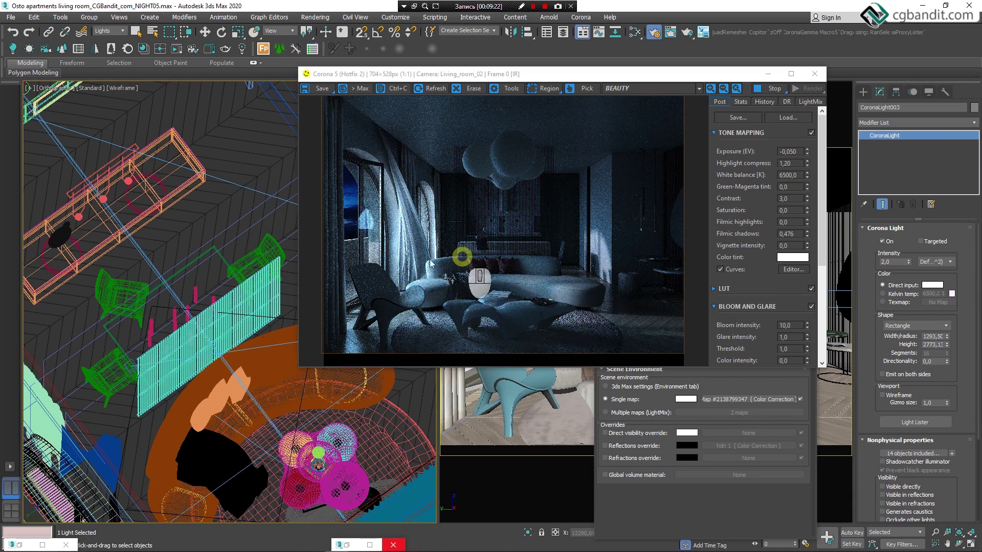
# Step: Select CoronaLight001 by the arched window and review which scene objects its include list illuminates
pyautogui.click(250, 316)
pyautogui.keyDown('alt'); pyautogui.moveTo(275, 327); pyautogui.dragTo(169, 315, button='middle'); pyautogui.keyUp('alt')
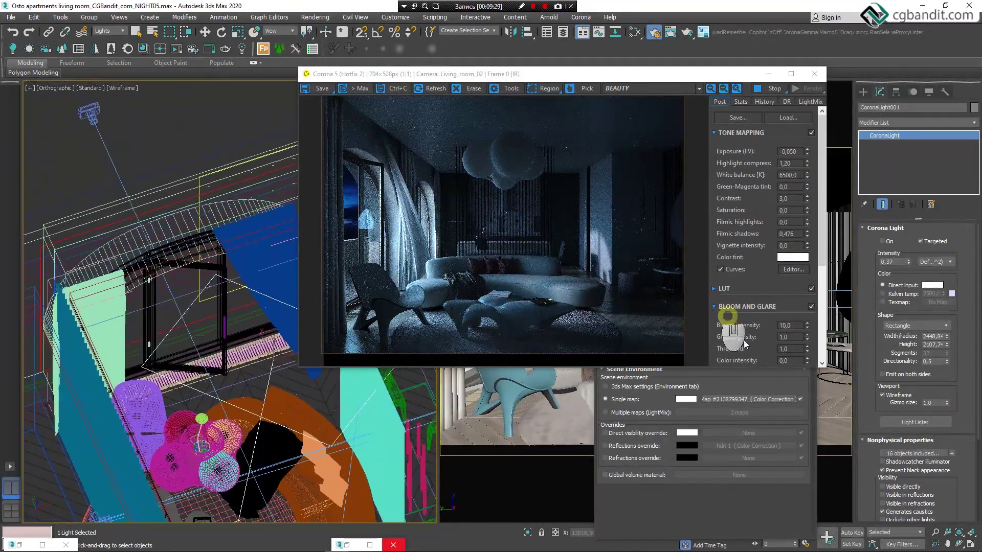
pyautogui.click(913, 453)
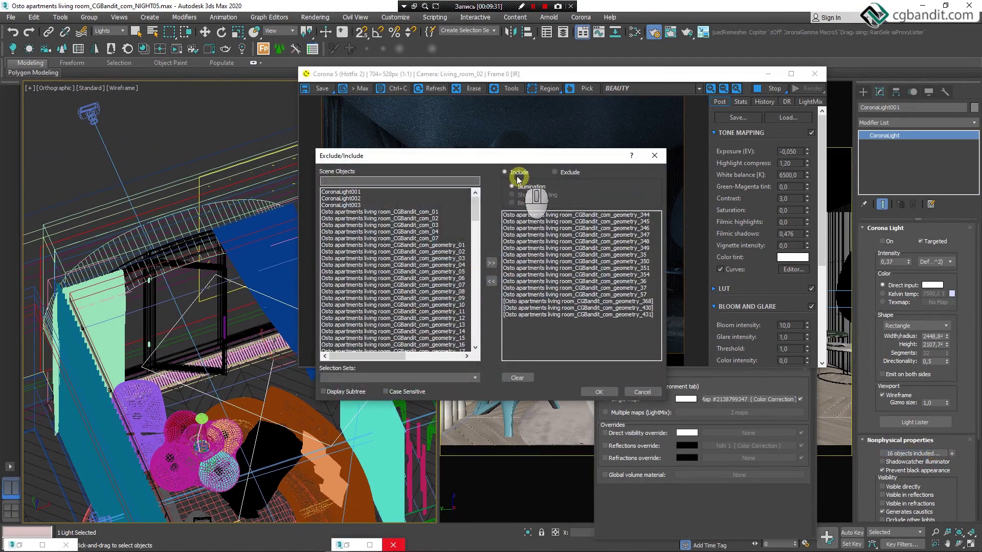
pyautogui.click(655, 155)
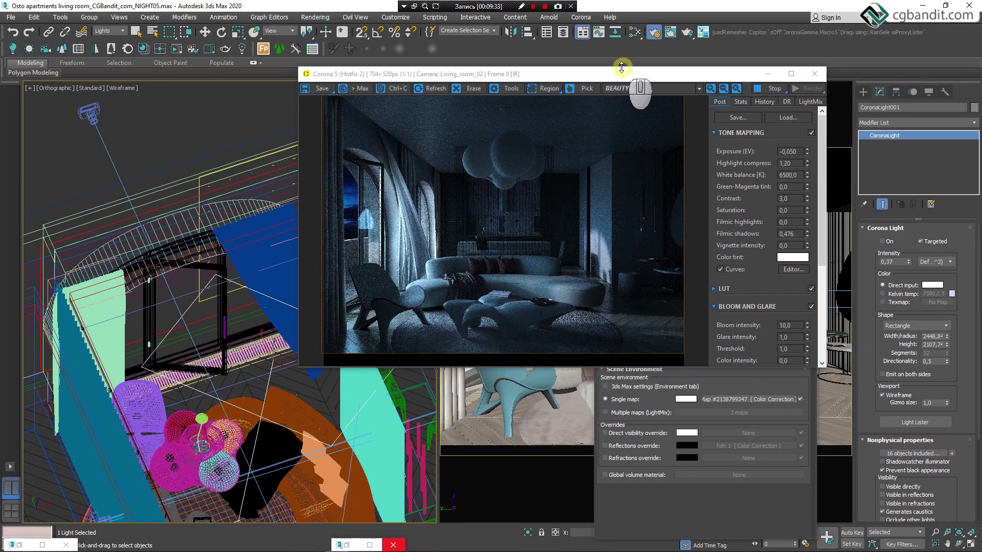
# Step: Turn on the targeted rectangular light CoronaLight001 for the interactive render
pyautogui.moveTo(622, 67); pyautogui.dragTo(578, 62)
pyautogui.scroll(-3, 367, 360)
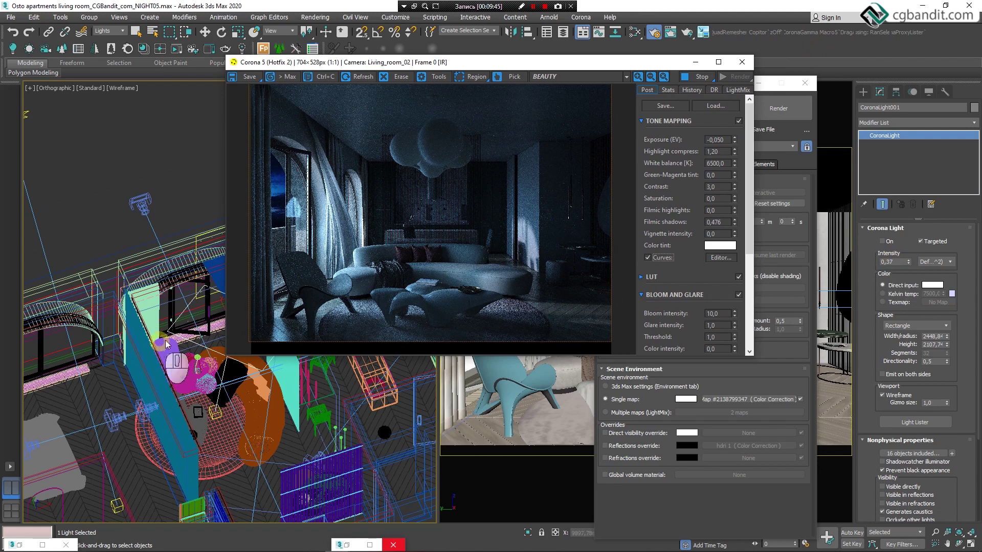
pyautogui.moveTo(199, 299); pyautogui.dragTo(118, 304, button='middle')
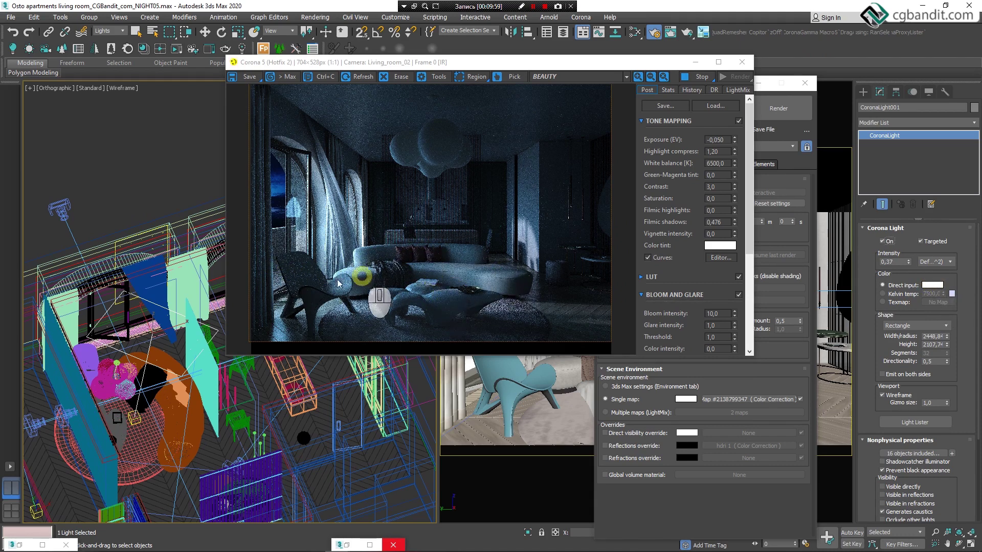
# Step: Examine the effect of CoronaLight001 on the sofa, cushions, coffee table and curtains in the interactive render
pyautogui.scroll(2, 411, 272)
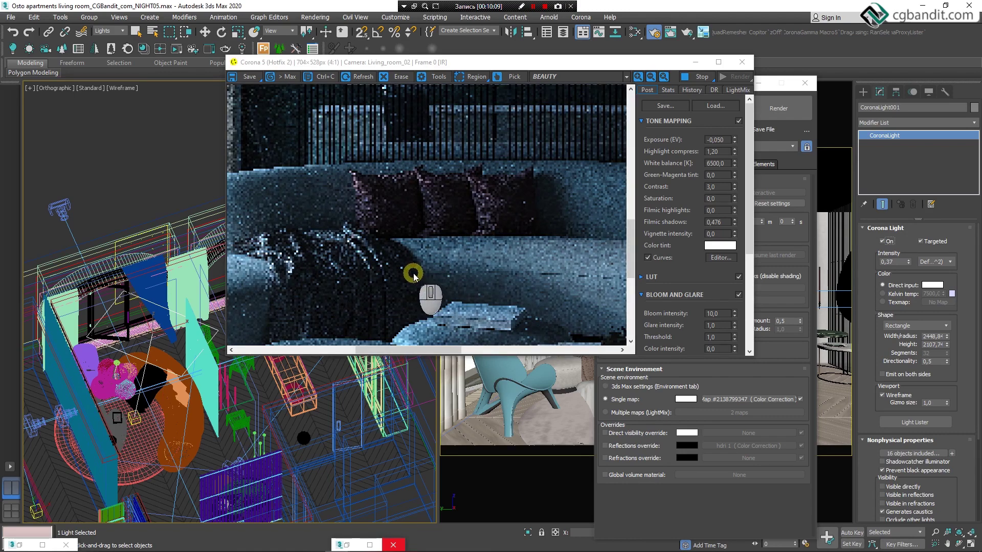
pyautogui.scroll(-1, 479, 271)
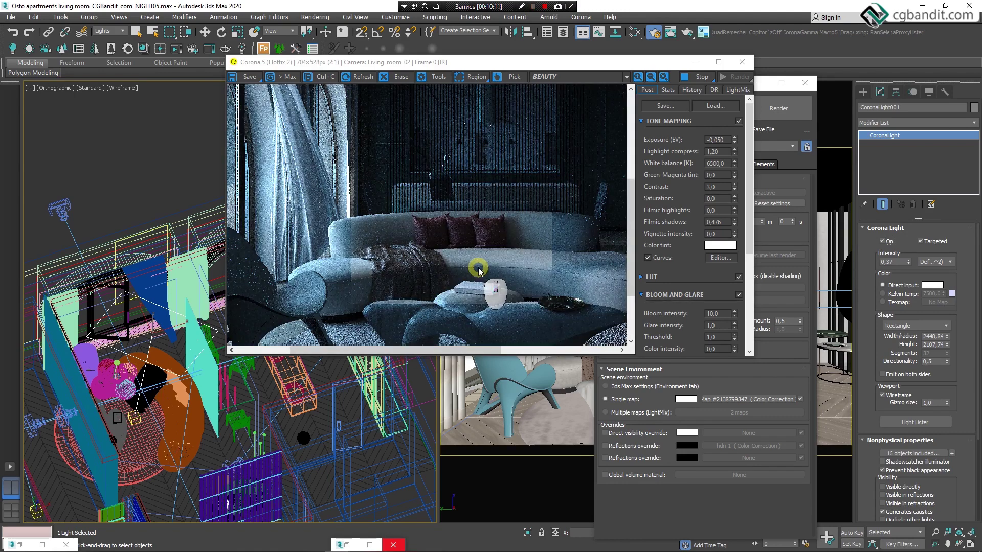
pyautogui.scroll(1, 565, 264)
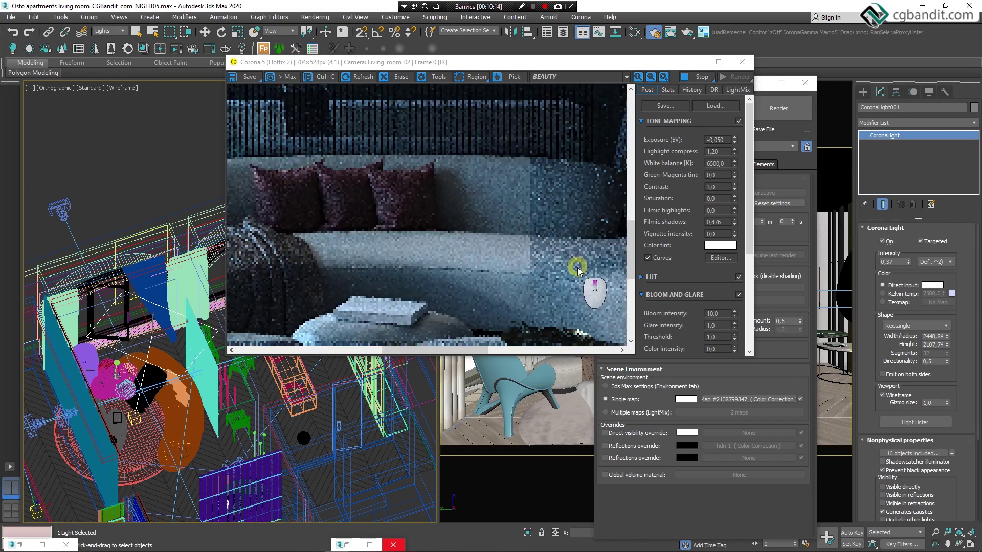
pyautogui.scroll(-1, 539, 264)
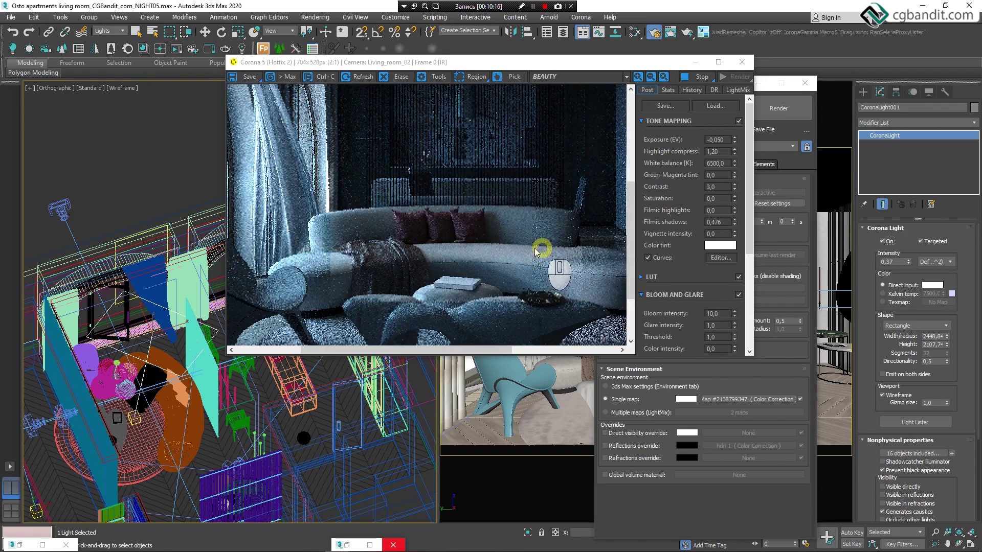
pyautogui.scroll(1, 279, 284)
pyautogui.moveTo(349, 238); pyautogui.dragTo(544, 293, button='middle')
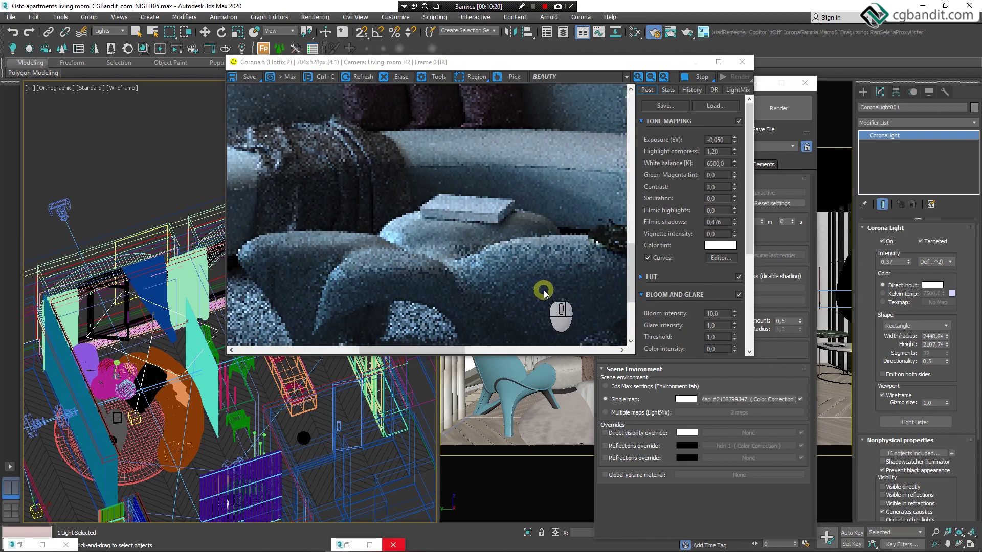
pyautogui.scroll(-2, 530, 274)
pyautogui.scroll(2, 318, 277)
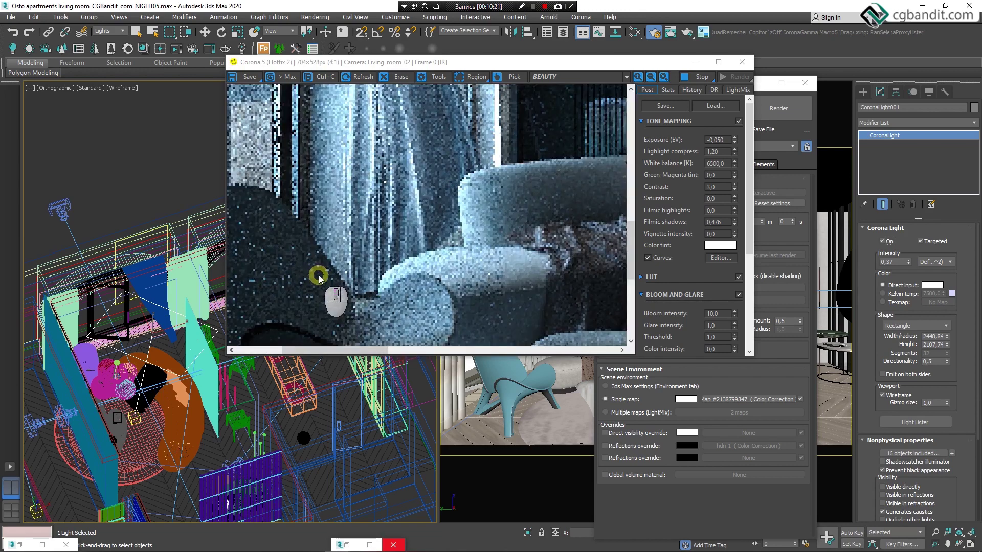
pyautogui.scroll(-1, 318, 278)
pyautogui.scroll(1, 530, 292)
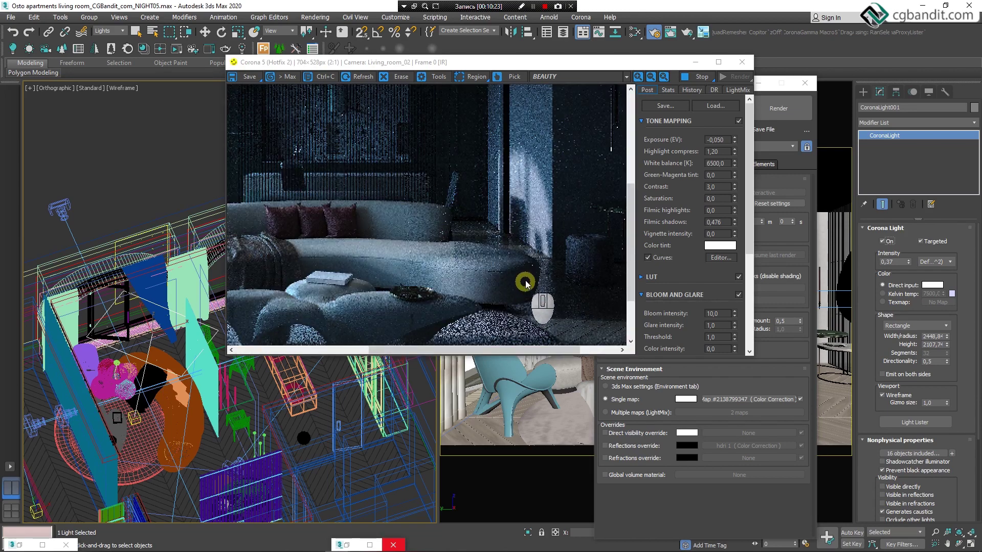
pyautogui.scroll(1, 526, 281)
pyautogui.scroll(-1, 524, 280)
pyautogui.scroll(-1, 523, 279)
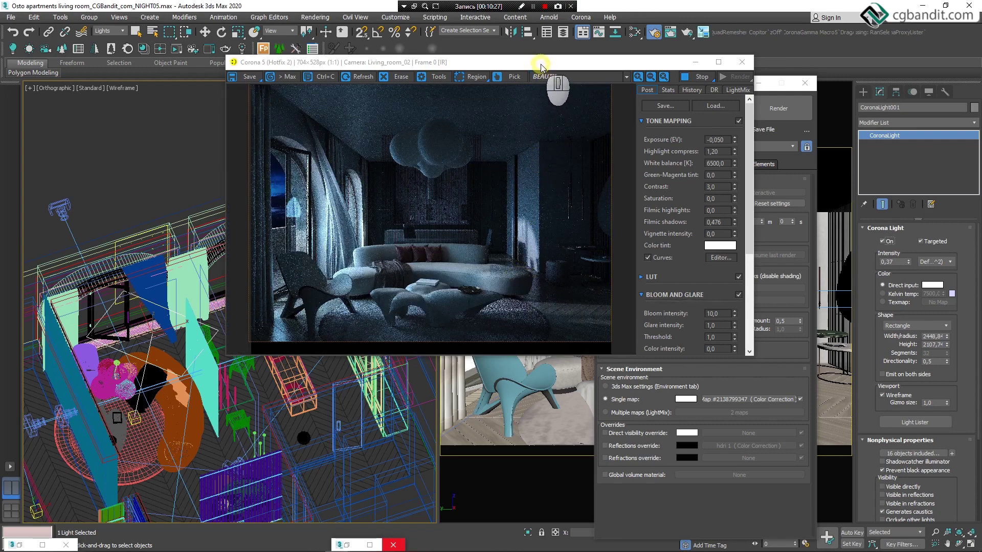
# Step: Select the disk-shaped Corona light in the hanging pendant lamp above the round side tables and turn it on
pyautogui.moveTo(541, 67); pyautogui.dragTo(736, 99)
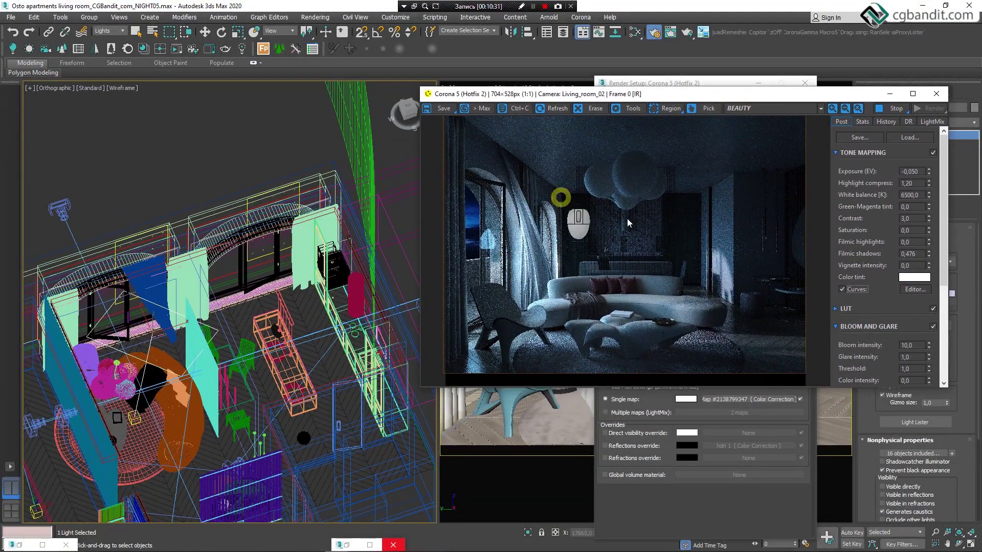
pyautogui.scroll(4, 263, 202)
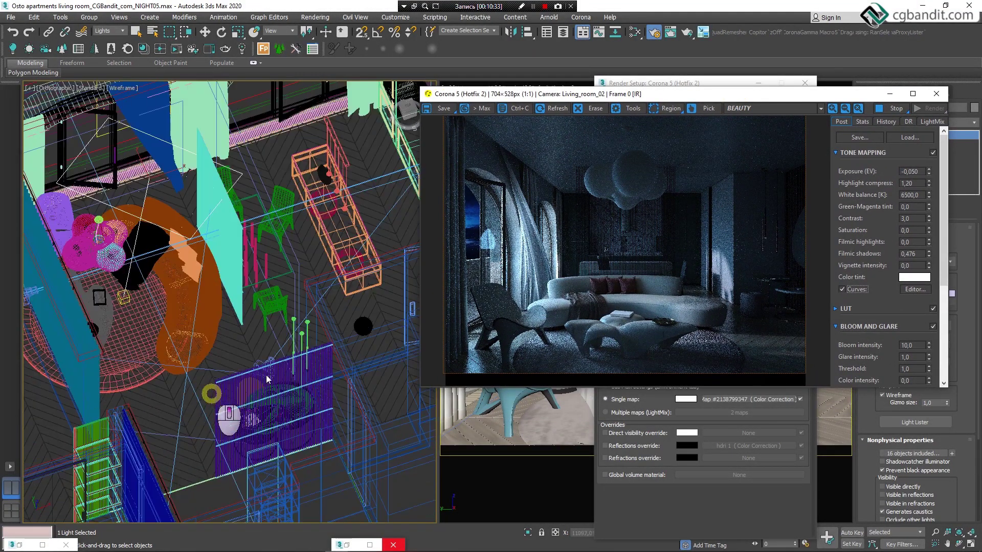
pyautogui.scroll(2, 278, 358)
pyautogui.scroll(-5, 299, 297)
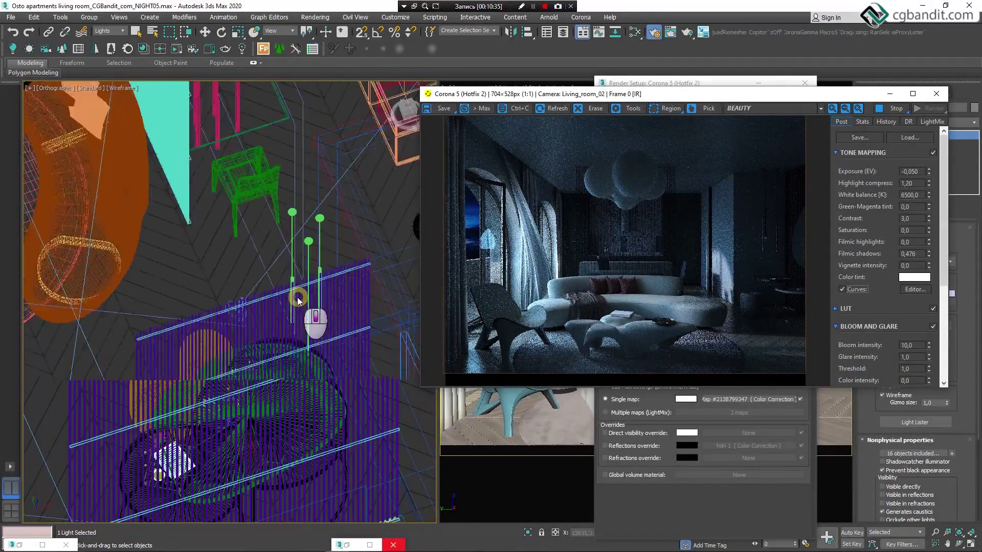
pyautogui.scroll(-3, 287, 291)
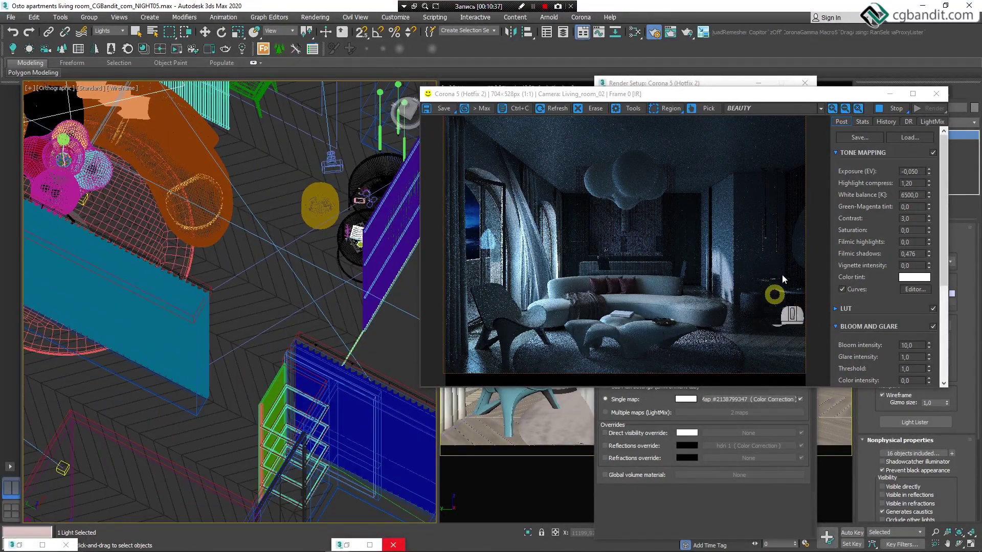
pyautogui.scroll(4, 379, 225)
pyautogui.scroll(-2, 249, 260)
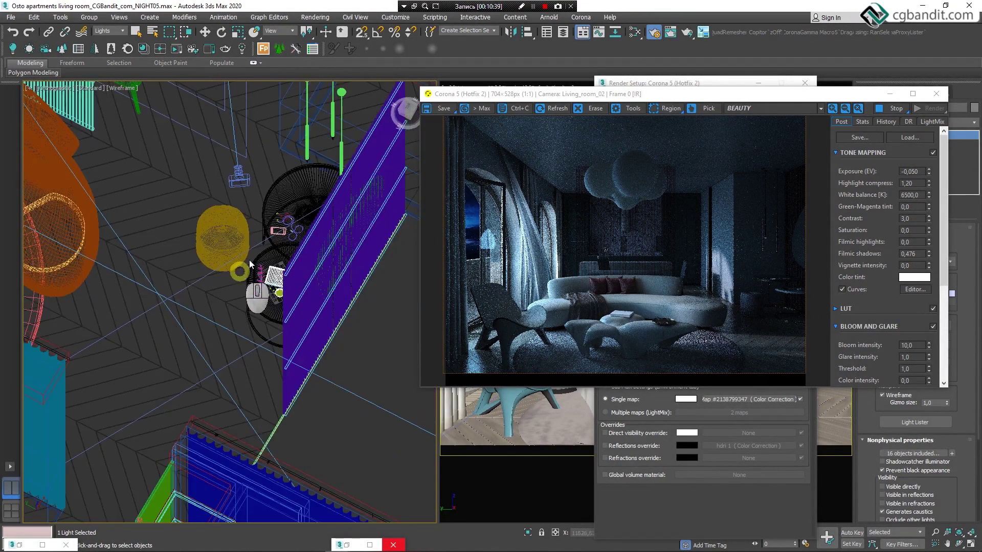
pyautogui.keyDown('alt'); pyautogui.moveTo(249, 259); pyautogui.dragTo(307, 223, button='middle'); pyautogui.keyUp('alt')
pyautogui.scroll(-3, 324, 284)
pyautogui.scroll(4, 279, 97)
pyautogui.scroll(-2, 363, 365)
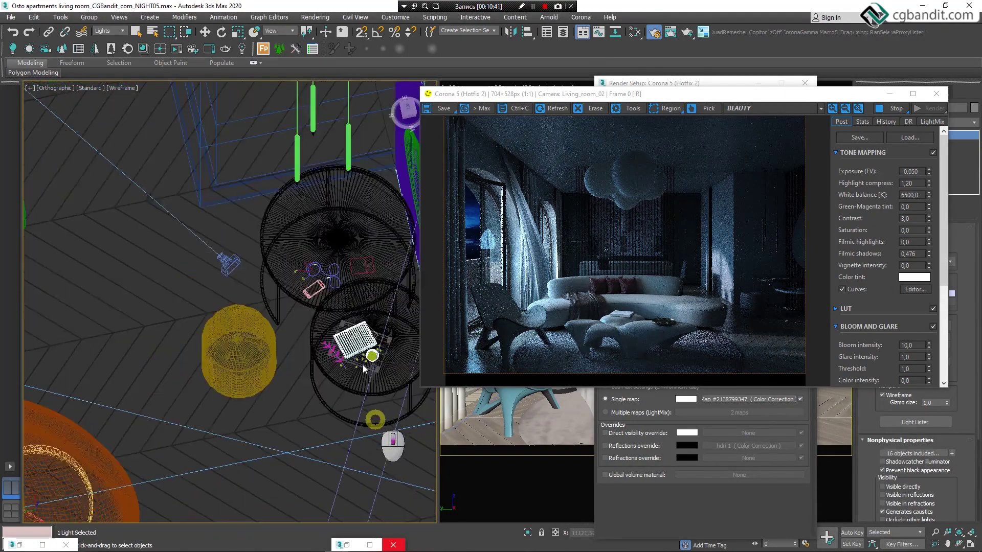
pyautogui.scroll(5, 329, 279)
pyautogui.click(277, 200)
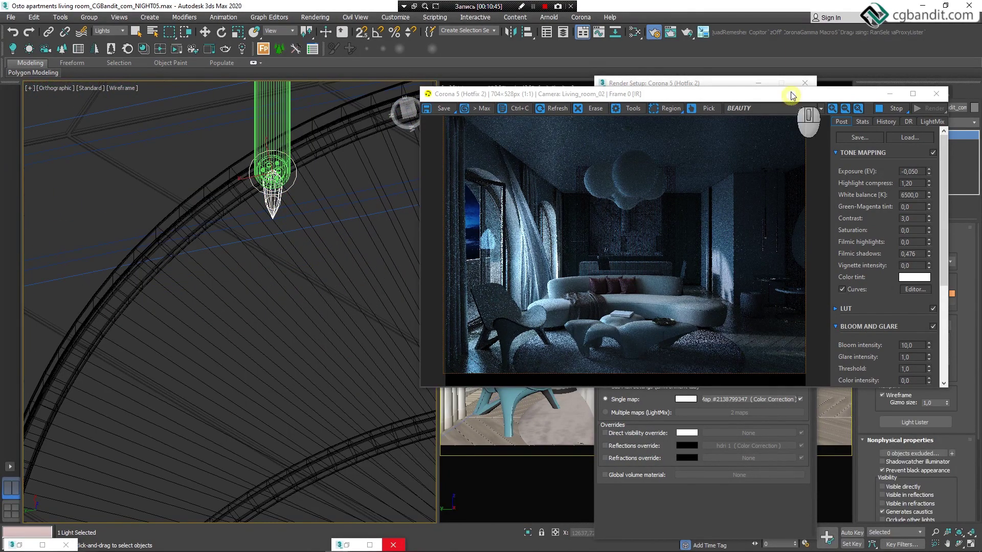
pyautogui.moveTo(790, 95); pyautogui.dragTo(539, 97)
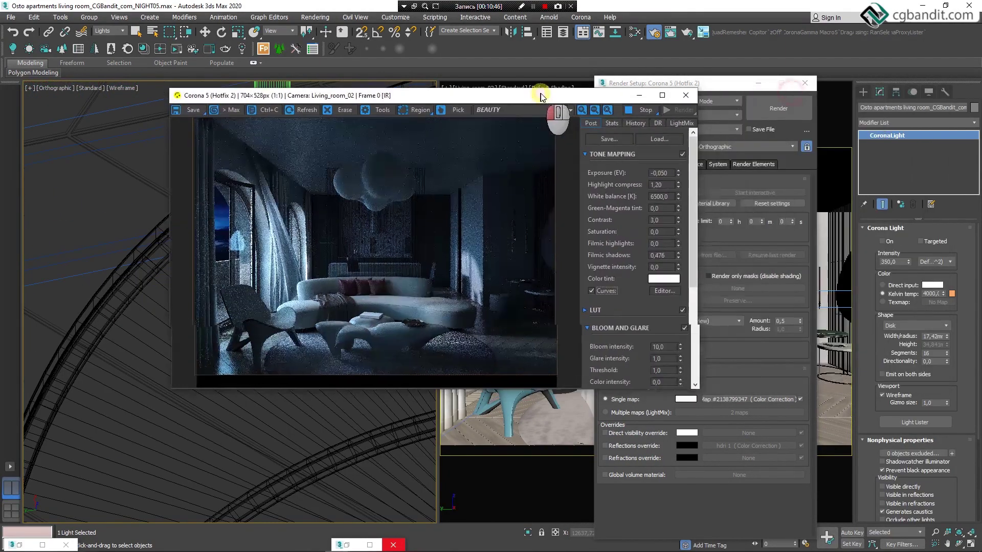
pyautogui.click(882, 241)
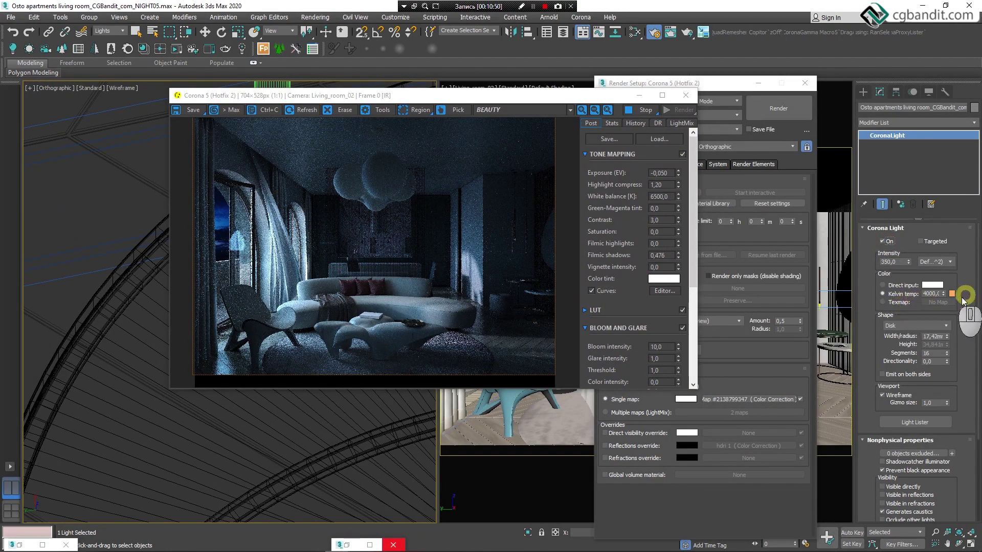
# Step: Review the pendant light's Kelvin temperature and intensity, and examine its glow on the wall and side tables in the interactive render
pyautogui.doubleClick(932, 293)
pyautogui.click(904, 262)
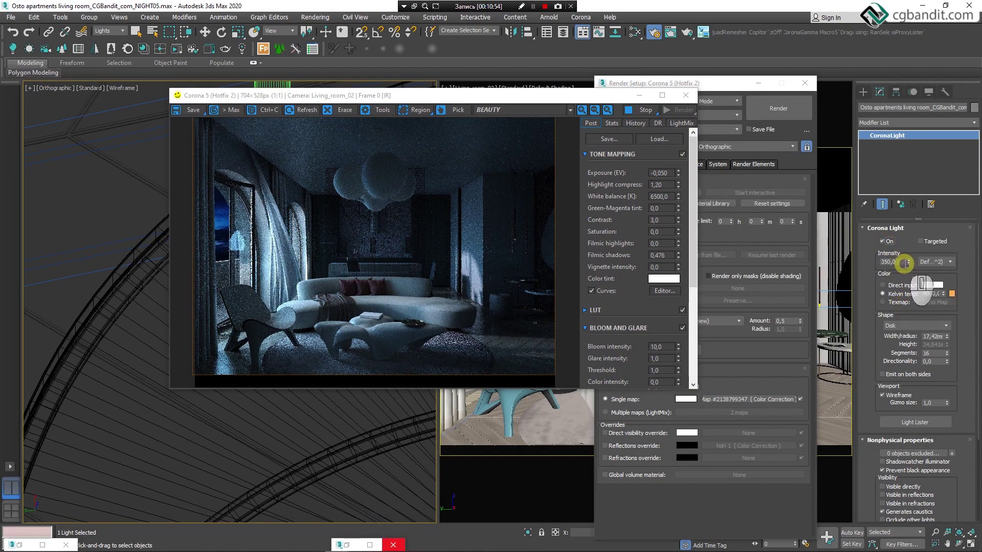
pyautogui.moveTo(551, 96); pyautogui.dragTo(807, 115)
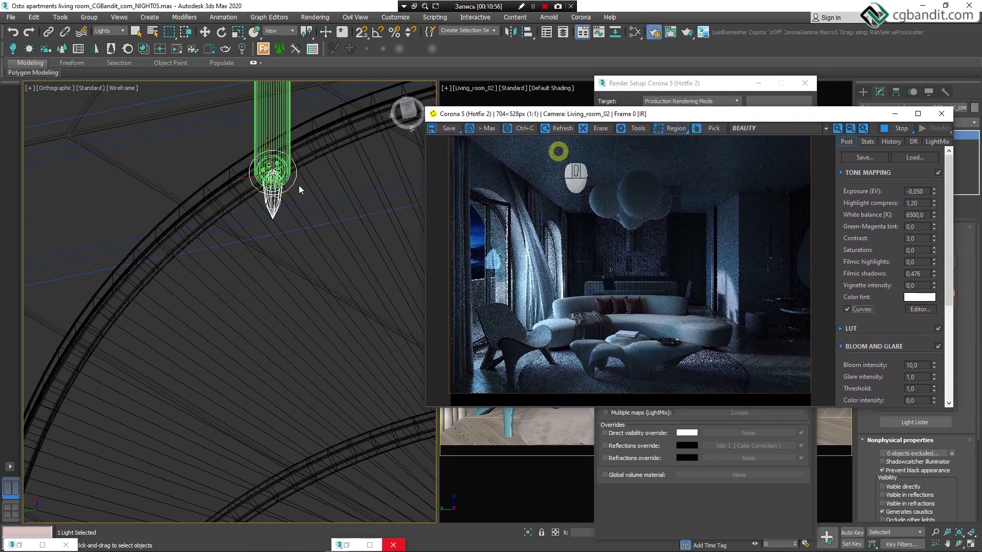
pyautogui.moveTo(711, 113); pyautogui.dragTo(581, 97)
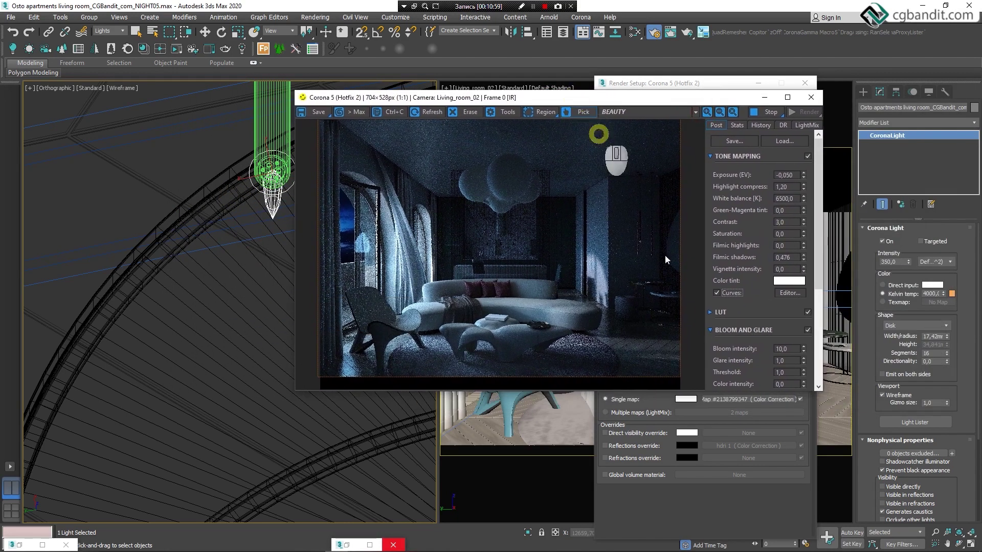
pyautogui.click(664, 292)
pyautogui.scroll(2, 665, 291)
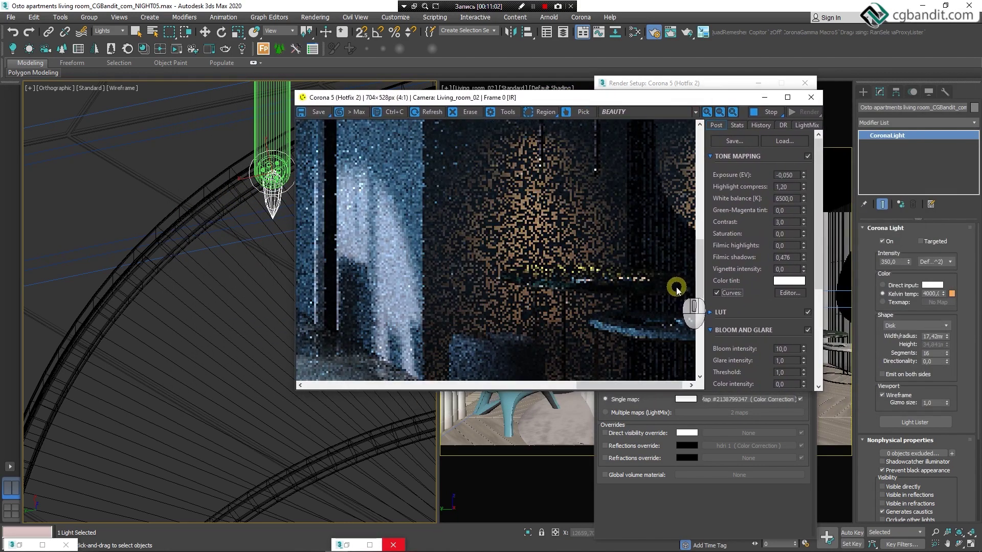
pyautogui.scroll(-3, 665, 291)
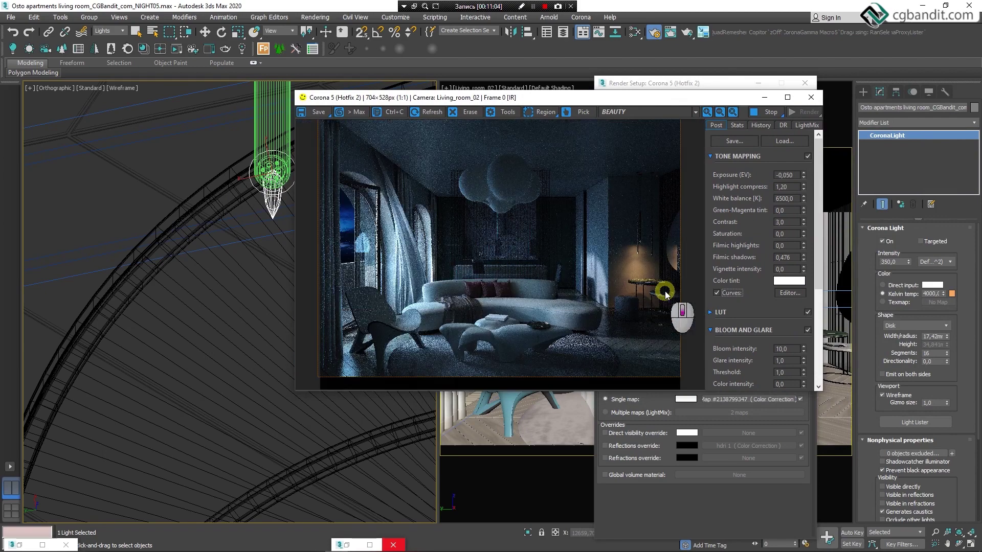
# Step: Select the spherical Corona light in the area beyond the pendant lamps and turn it on
pyautogui.moveTo(590, 112); pyautogui.dragTo(818, 185)
pyautogui.scroll(5, 268, 323)
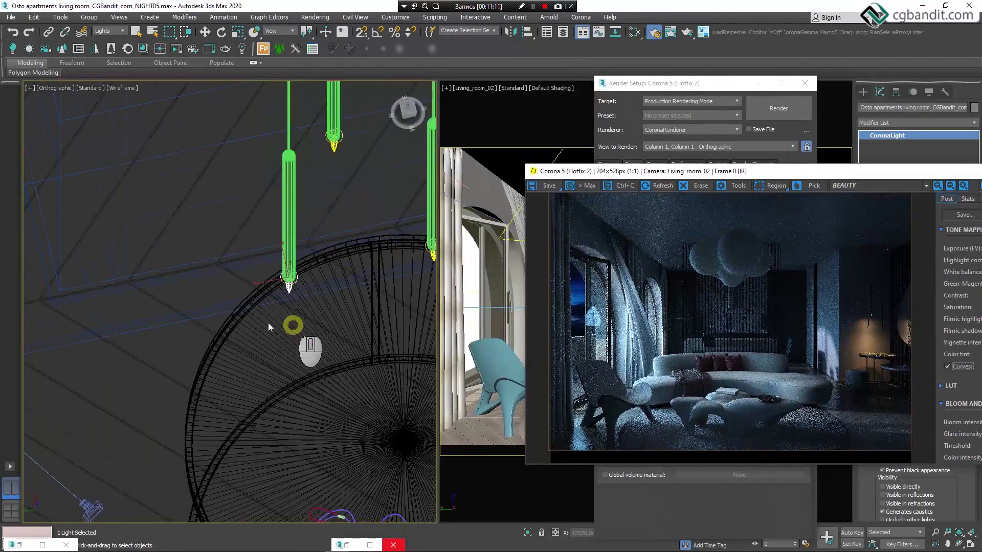
pyautogui.click(257, 192)
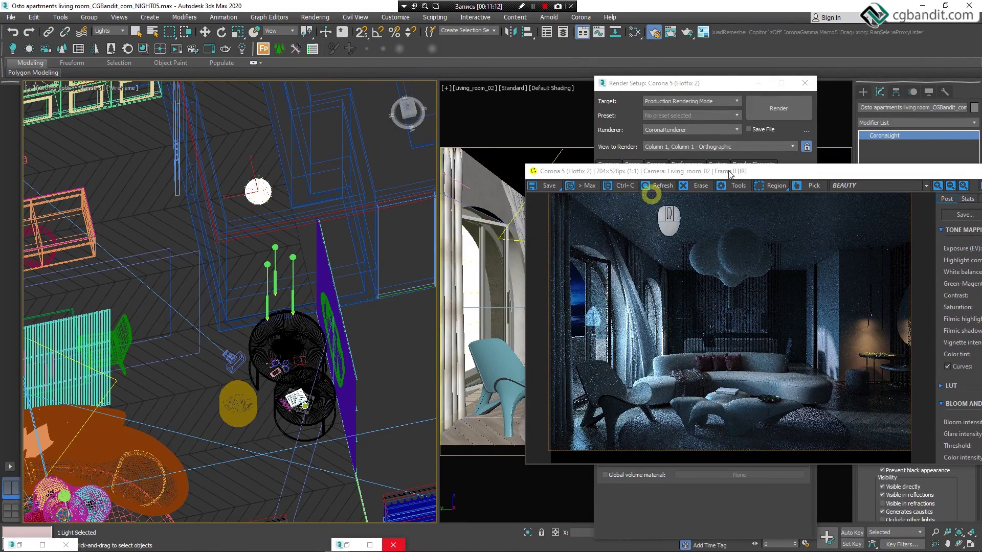
pyautogui.moveTo(765, 174); pyautogui.dragTo(541, 160)
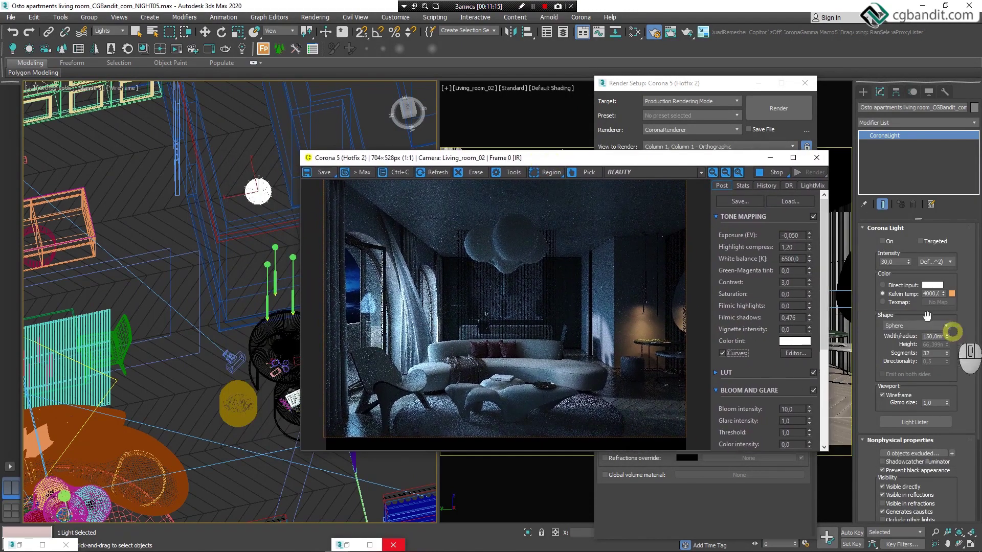
pyautogui.moveTo(614, 158); pyautogui.dragTo(726, 313)
pyautogui.moveTo(229, 193); pyautogui.dragTo(209, 267, button='middle')
pyautogui.scroll(3, 208, 267)
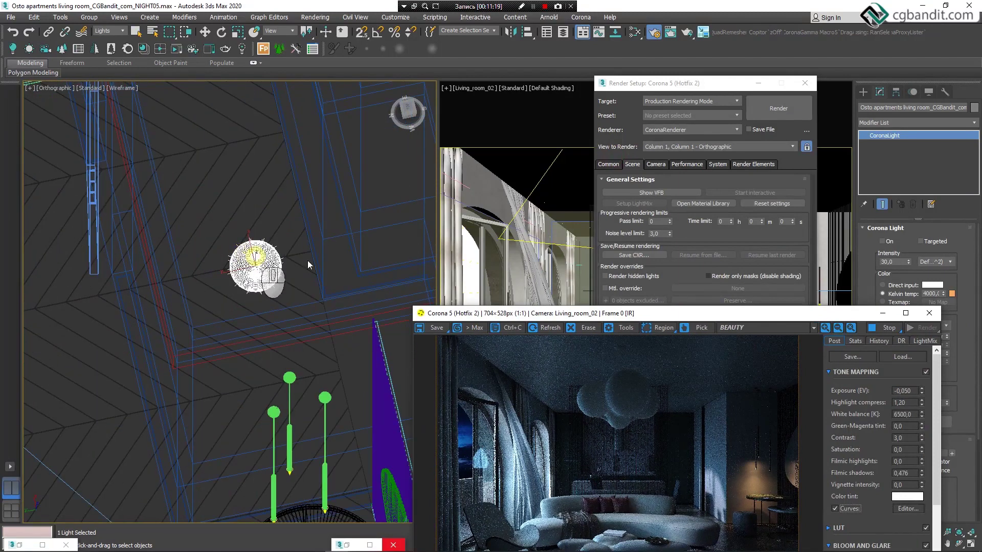
pyautogui.click(694, 313)
pyautogui.moveTo(685, 316); pyautogui.dragTo(501, 254)
pyautogui.click(882, 241)
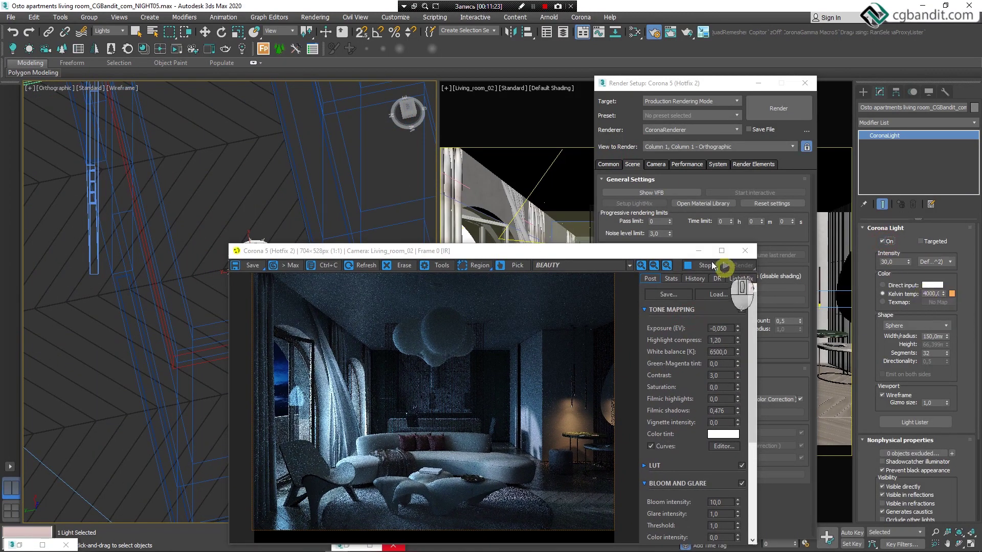
# Step: Examine the spherical light's effect around the far wall and doorway in the interactive render
pyautogui.moveTo(660, 250); pyautogui.dragTo(790, 145)
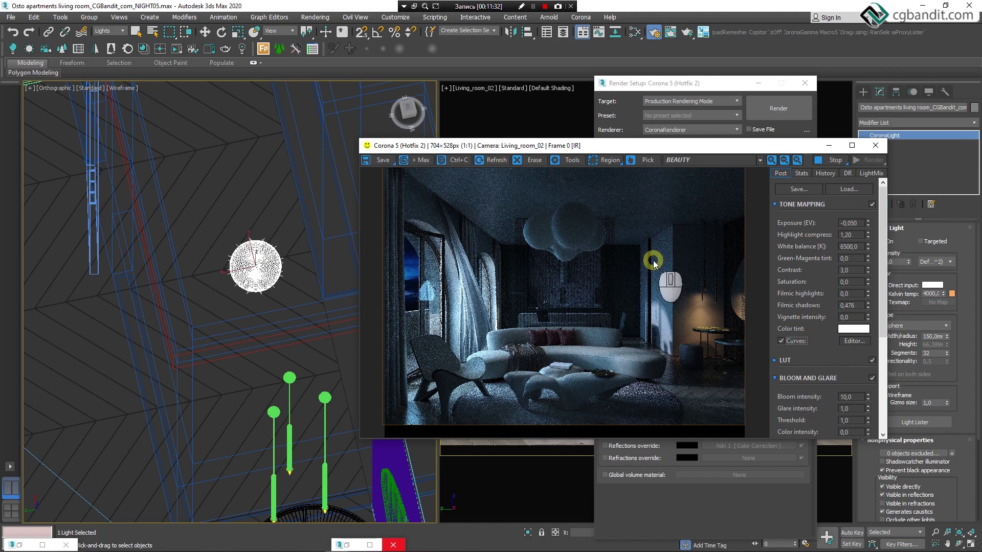
pyautogui.moveTo(630, 148); pyautogui.dragTo(706, 138)
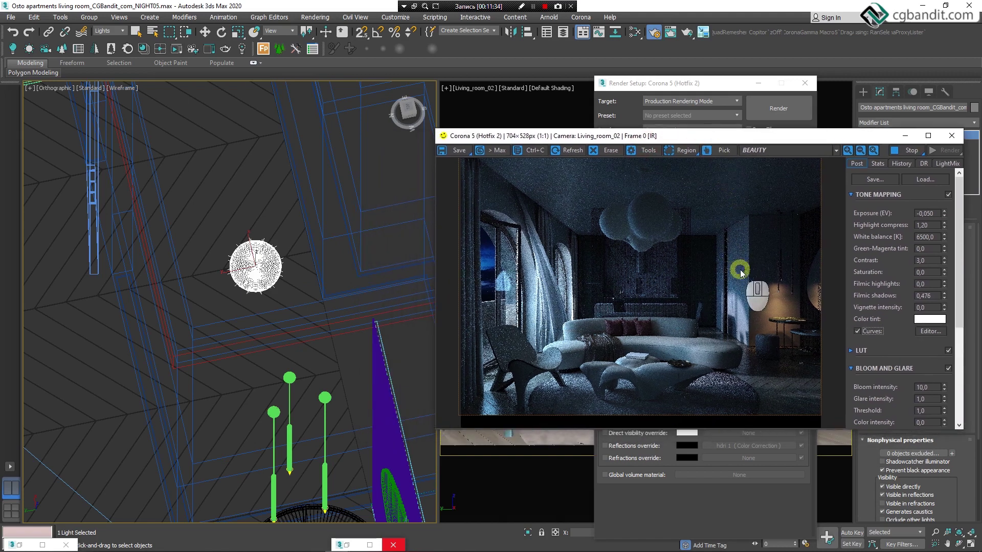
pyautogui.scroll(2, 743, 273)
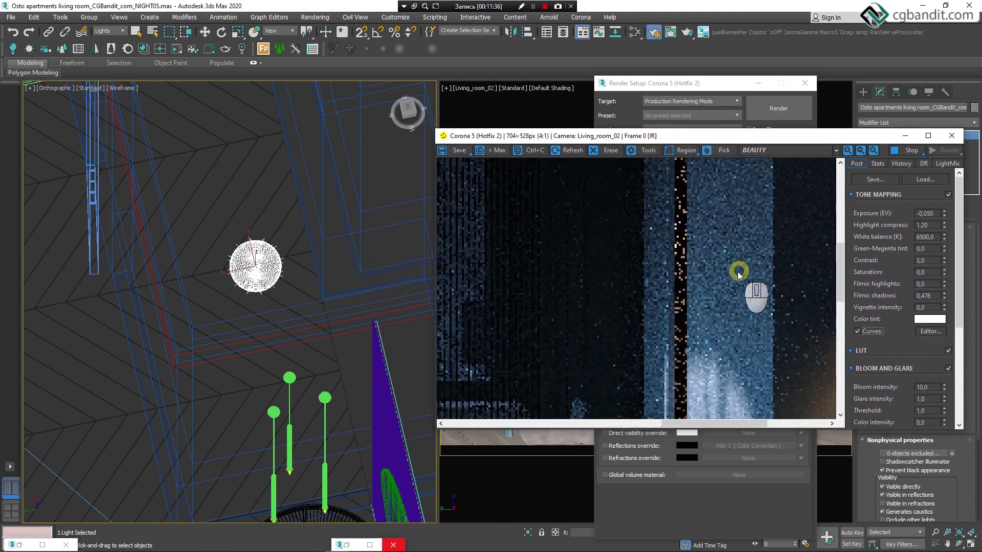
# Step: Select the long rectangular Corona light running along the top of the kitchen wall and turn it on
pyautogui.scroll(-2, 738, 275)
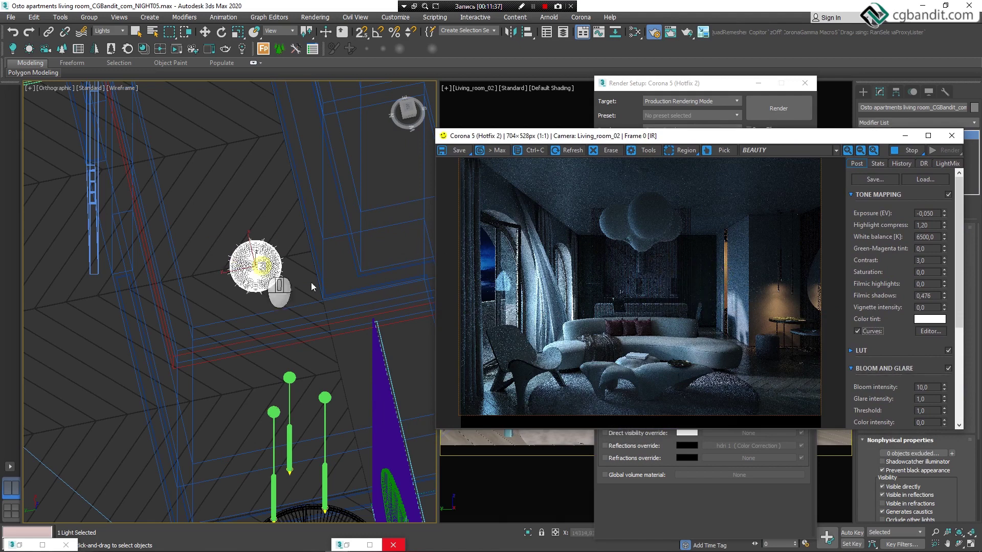
pyautogui.scroll(-4, 353, 302)
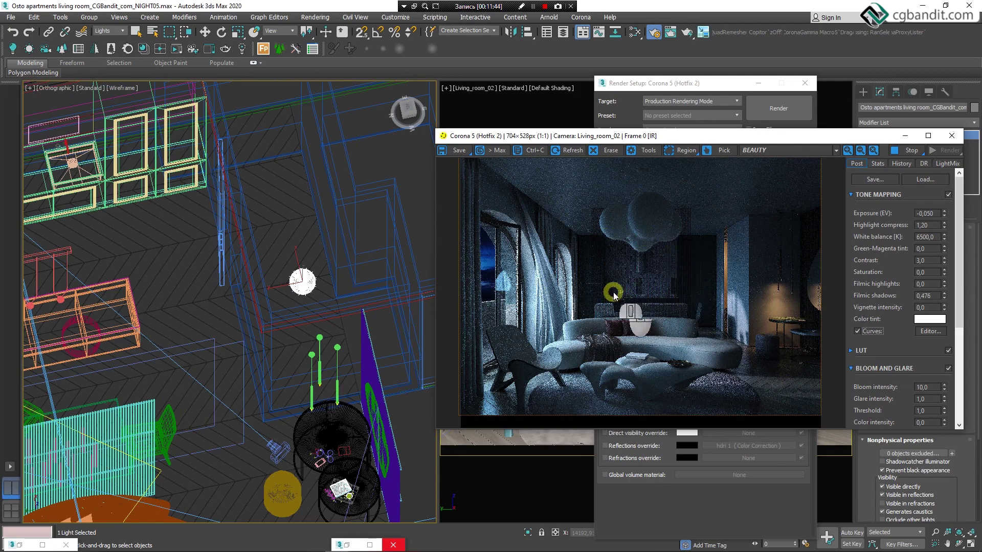
pyautogui.scroll(2, 370, 285)
pyautogui.scroll(4, 123, 176)
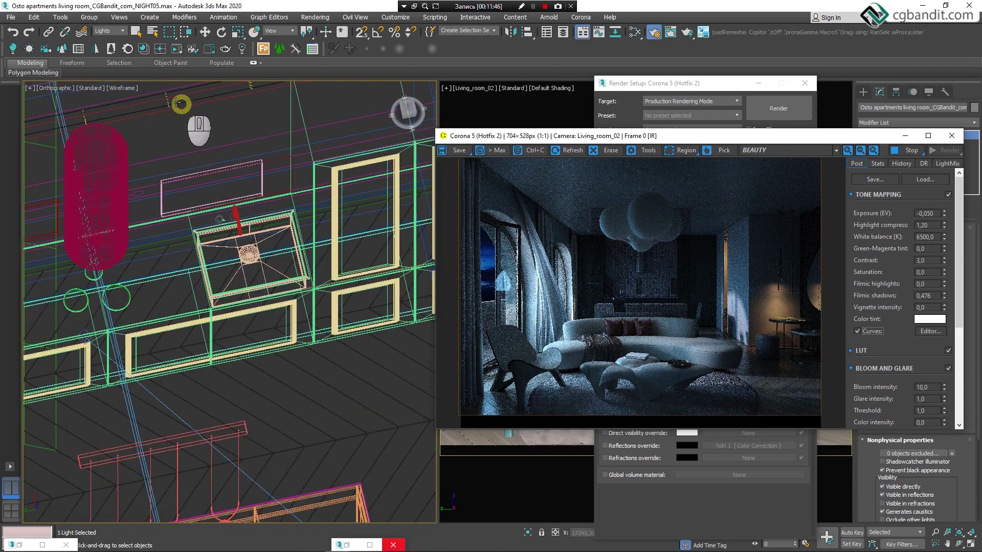
pyautogui.click(172, 102)
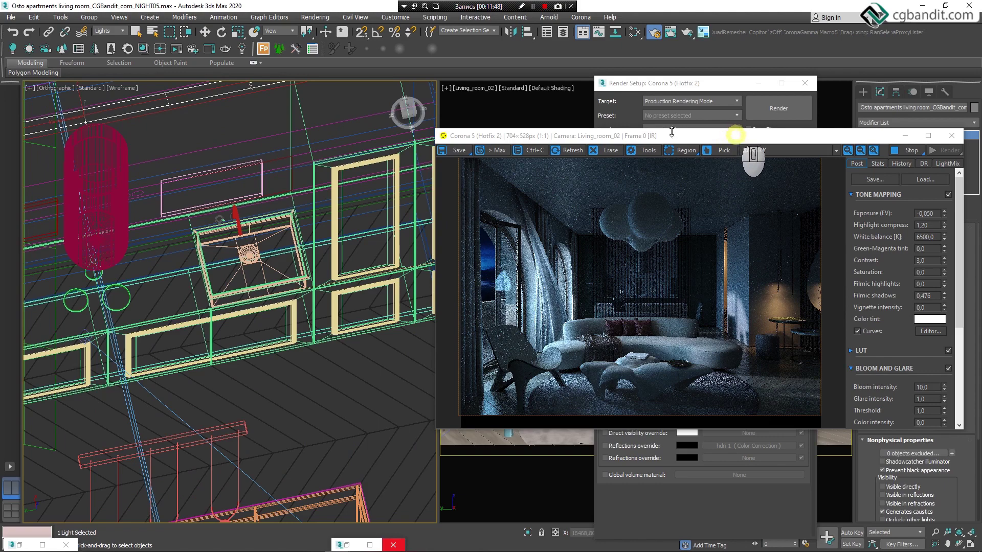
pyautogui.scroll(-4, 223, 246)
pyautogui.scroll(4, 156, 178)
pyautogui.moveTo(154, 179); pyautogui.dragTo(304, 193, button='middle')
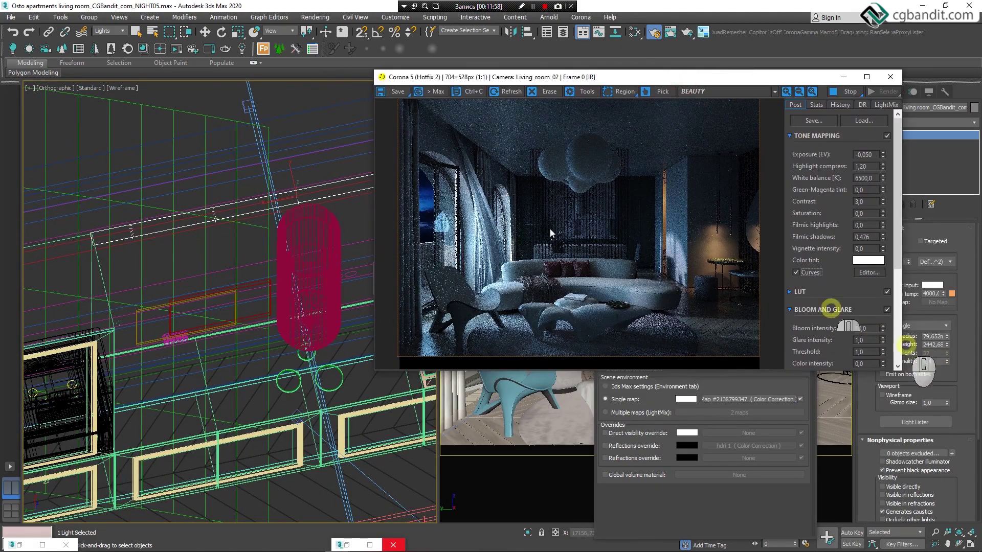
pyautogui.scroll(-4, 169, 220)
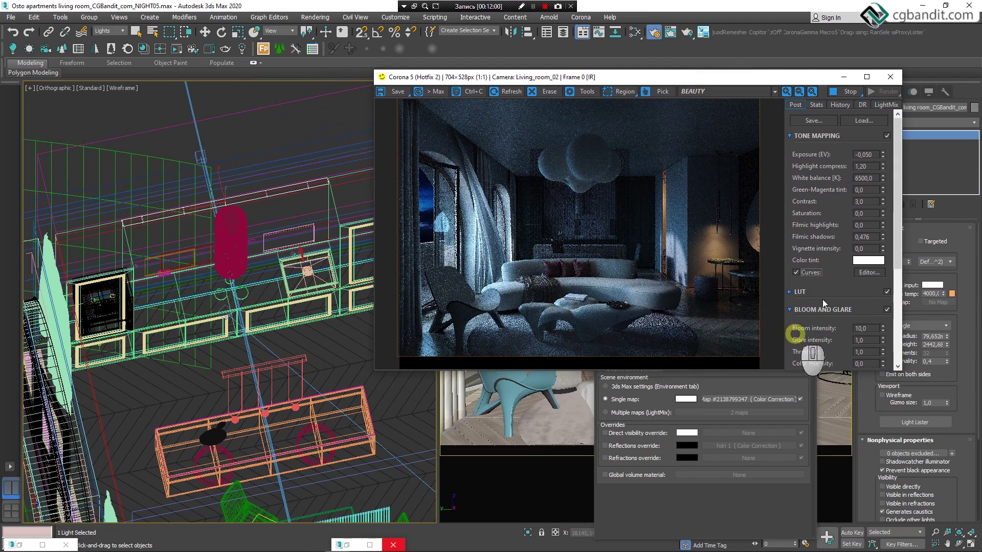
pyautogui.moveTo(787, 77); pyautogui.dragTo(706, 77)
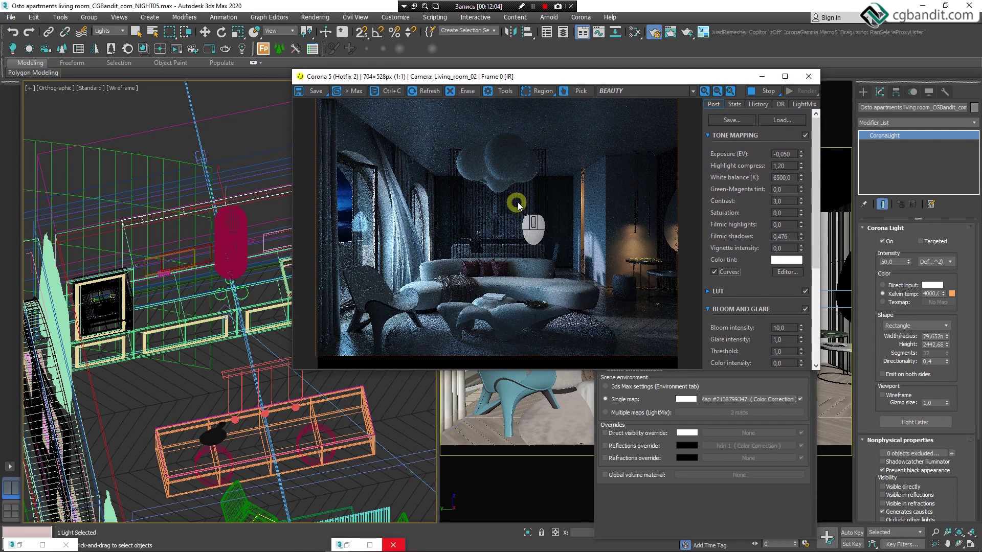
# Step: Examine the kitchen light's warm glow on the backsplash behind the slatted partition in the interactive render
pyautogui.scroll(1, 519, 202)
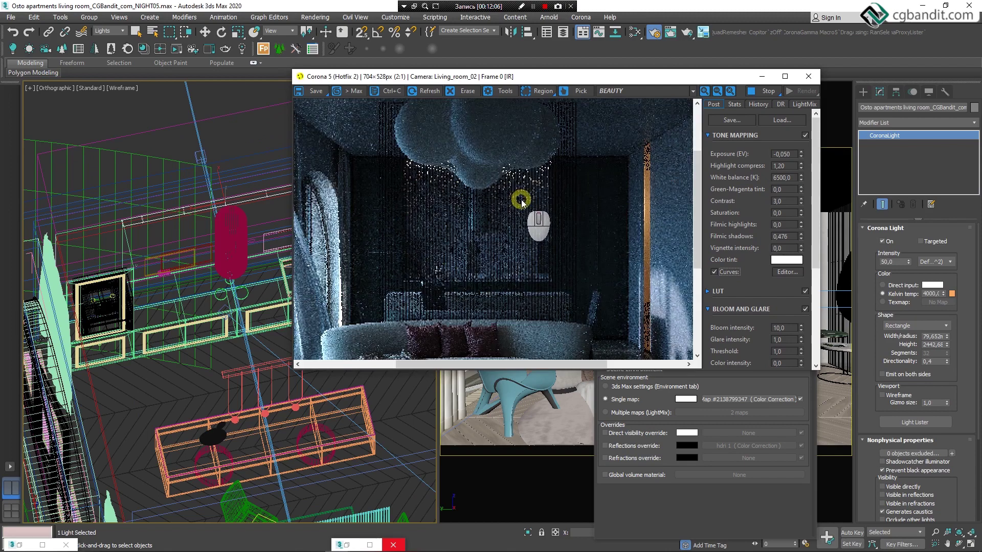
pyautogui.moveTo(519, 203); pyautogui.dragTo(575, 232, button='middle')
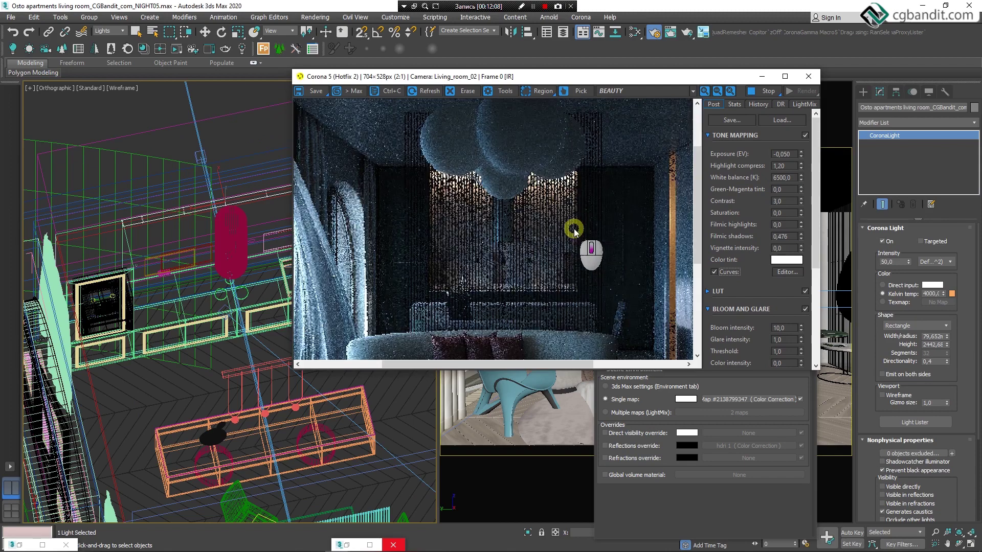
pyautogui.scroll(-1, 560, 225)
pyautogui.scroll(2, 509, 215)
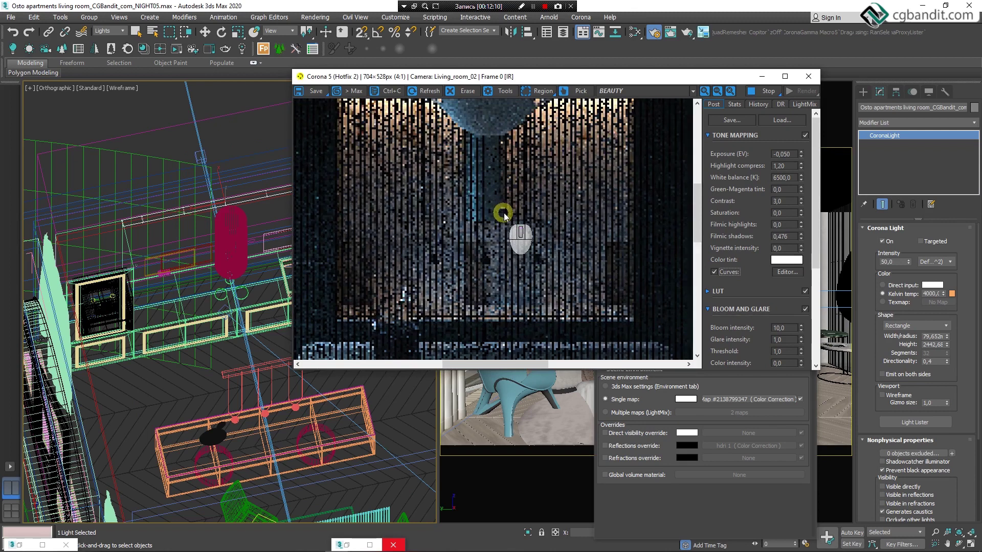
pyautogui.scroll(-1, 543, 248)
pyautogui.scroll(-1, 537, 197)
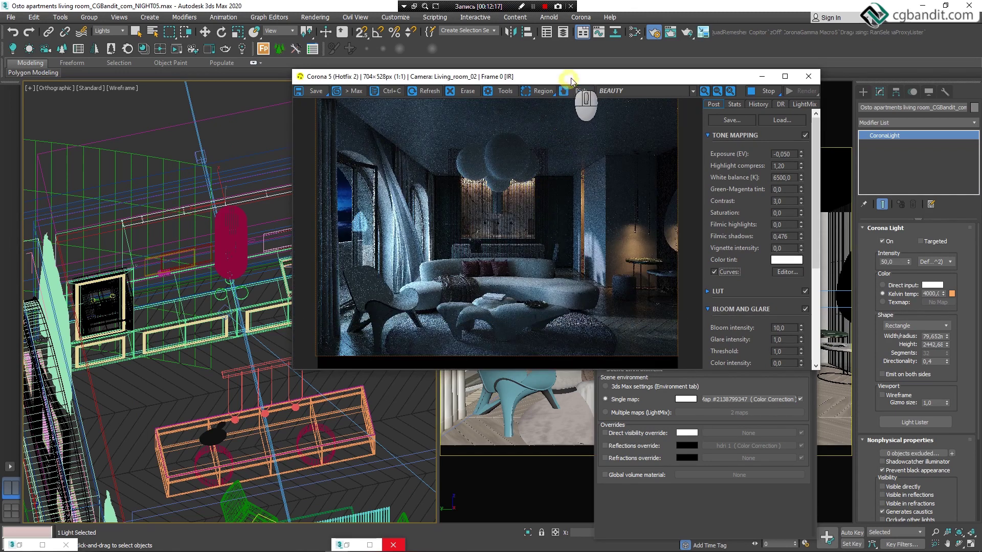
# Step: Compare the render with the tone-mapping Curves off and on, and check the curves editor
pyautogui.moveTo(573, 78); pyautogui.dragTo(520, 82)
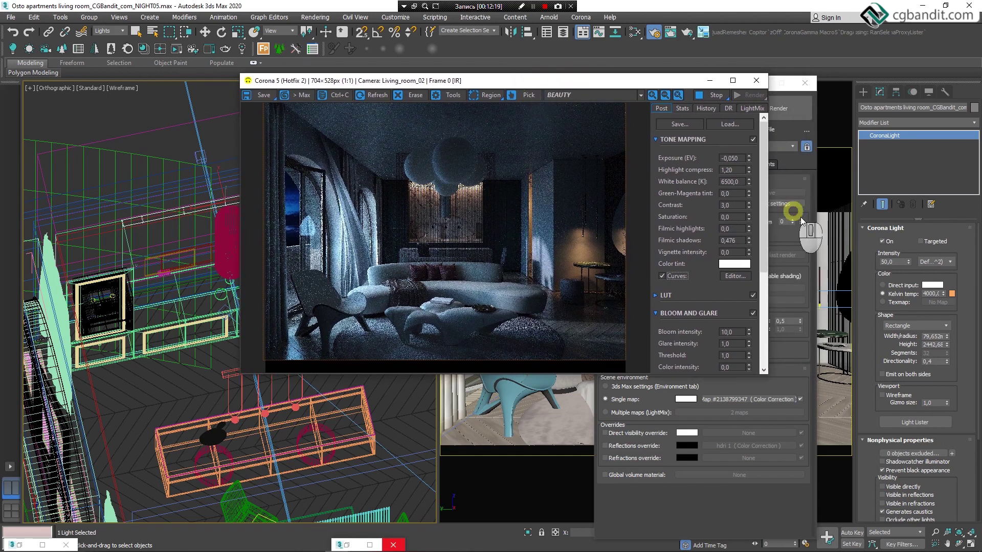
pyautogui.click(662, 276)
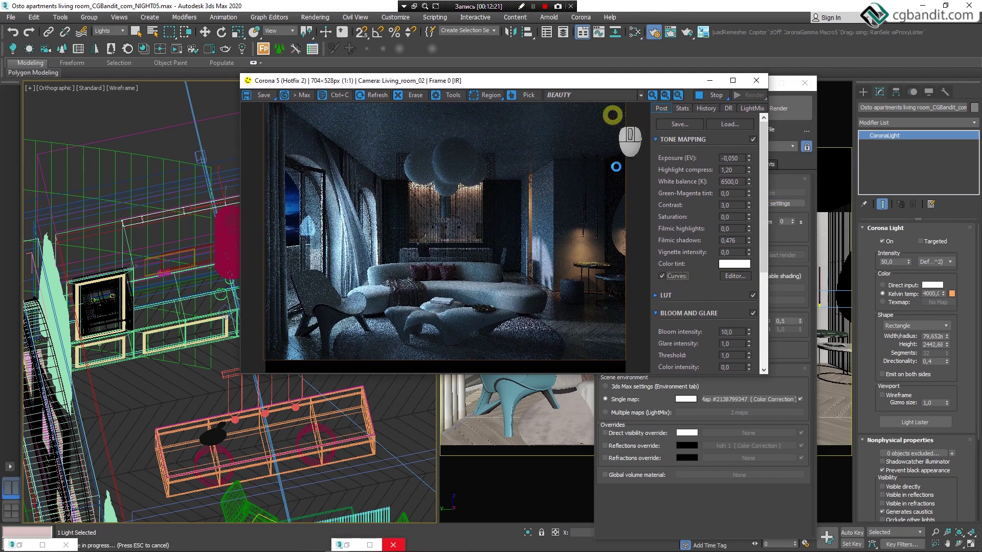
pyautogui.click(661, 276)
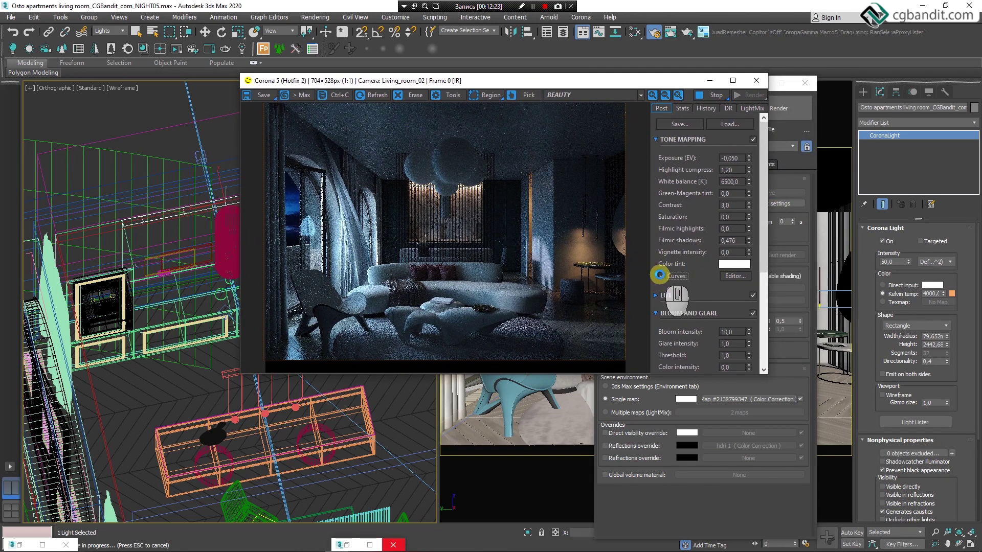
pyautogui.click(732, 277)
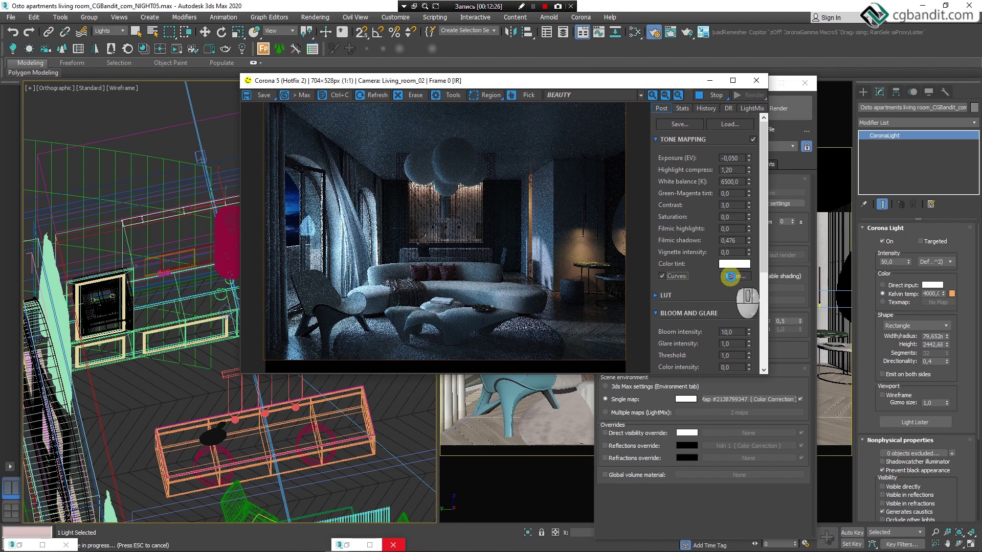
# Step: Collapse the Bloom and Glare settings, expand Sharpening/Blurring, and compare the render with that effect off and on
pyautogui.moveTo(764, 208); pyautogui.dragTo(762, 256)
pyautogui.click(656, 221)
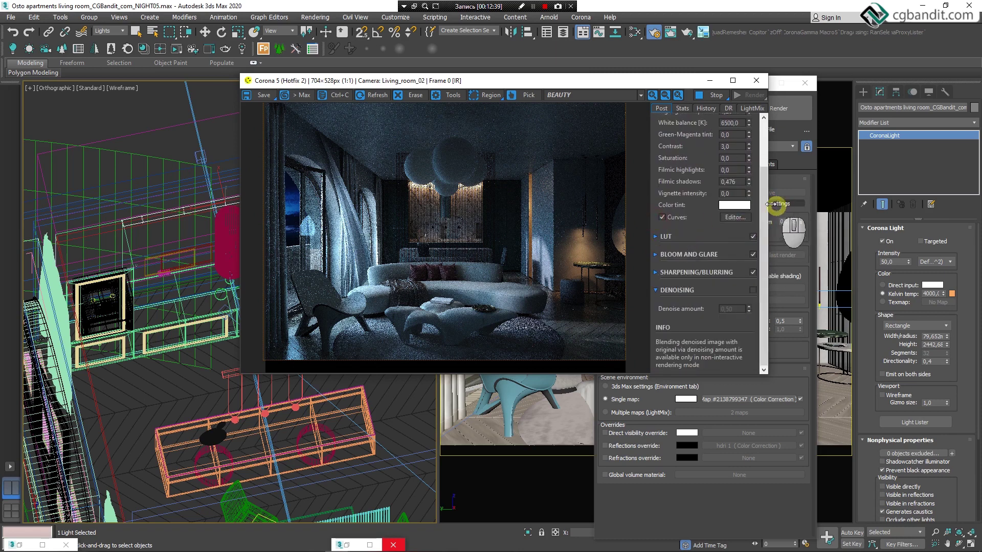
pyautogui.click(655, 272)
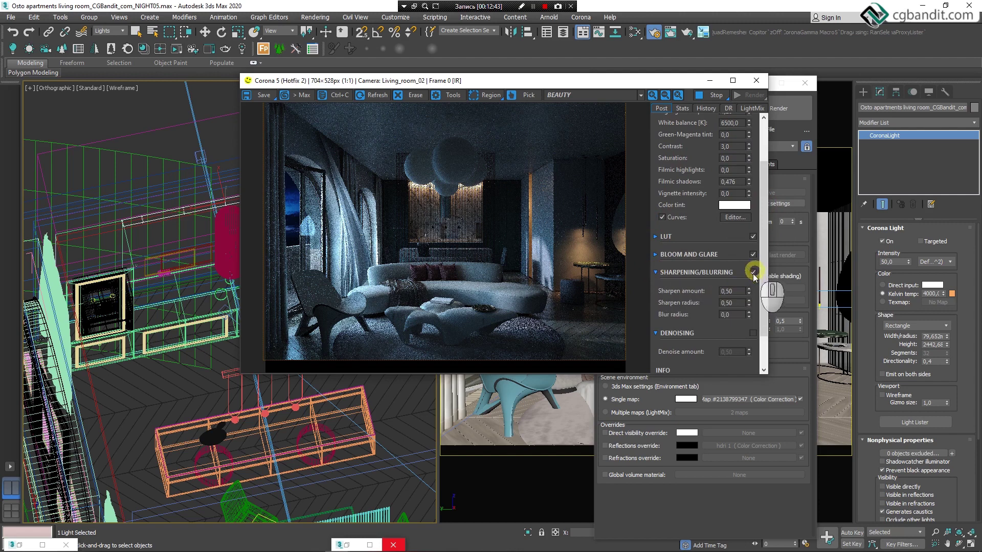
pyautogui.click(726, 304)
pyautogui.click(753, 274)
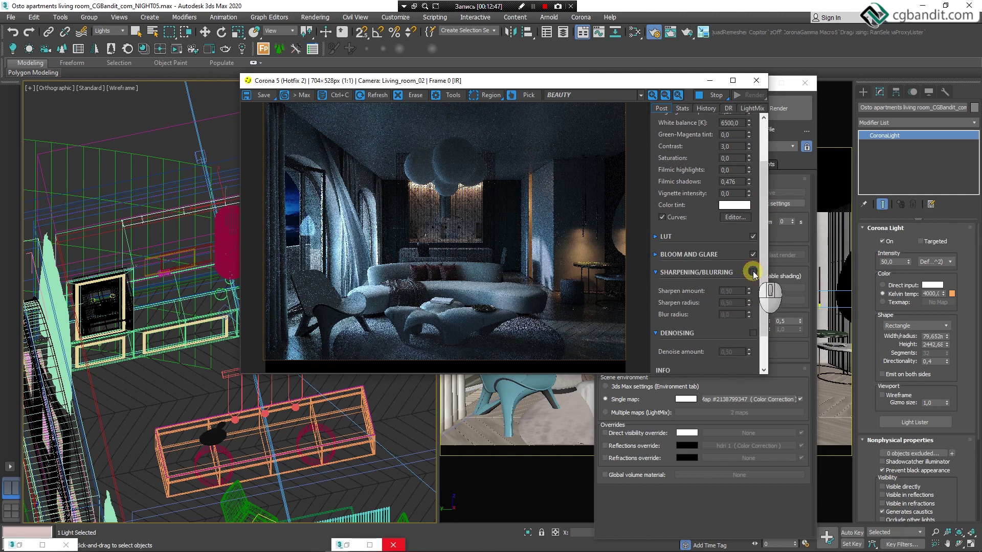
pyautogui.click(753, 273)
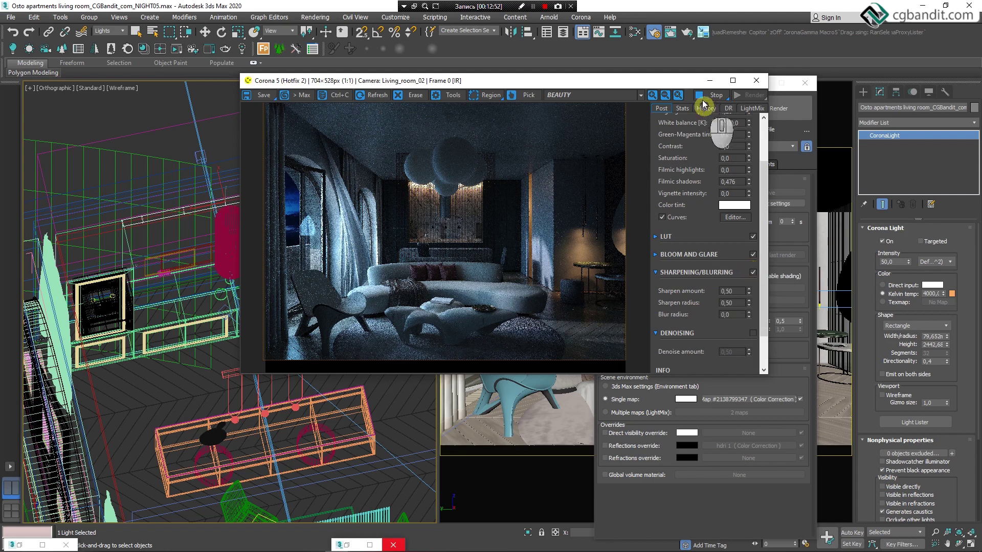
# Step: Stop the interactive render and open the image 0001.jpg from the "референс урок Вечерний свет" folder in the Photos app
pyautogui.click(704, 96)
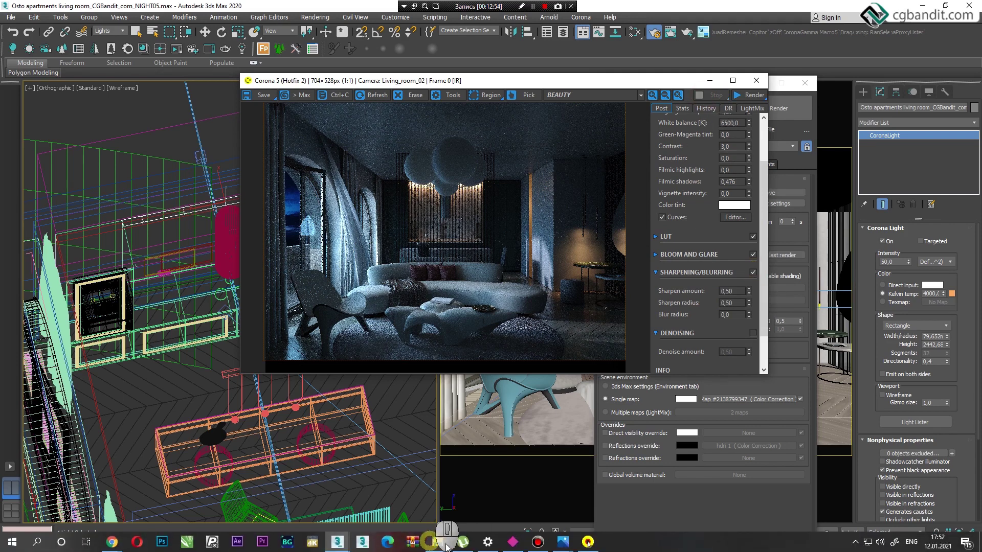
pyautogui.click(440, 542)
pyautogui.click(378, 504)
pyautogui.click(507, 238)
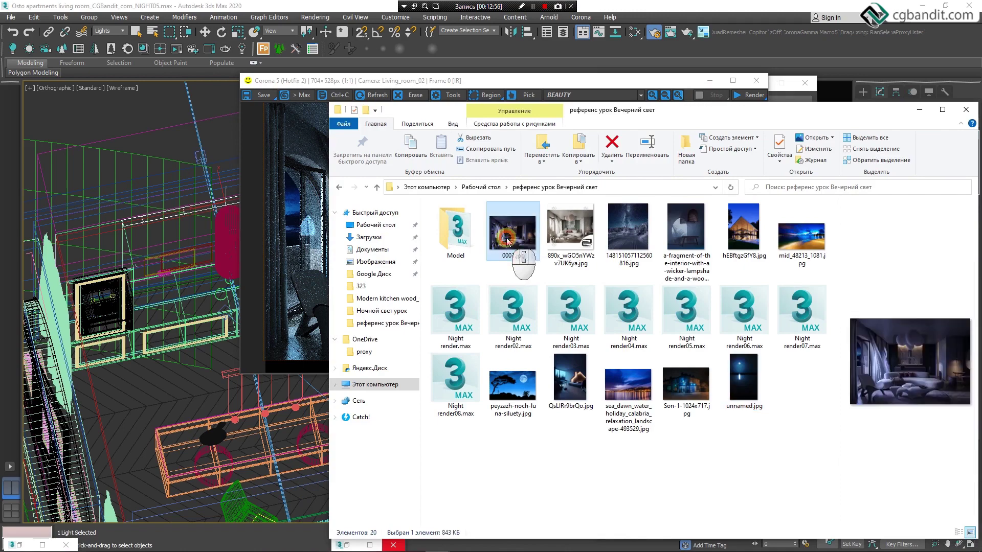
pyautogui.doubleClick(508, 238)
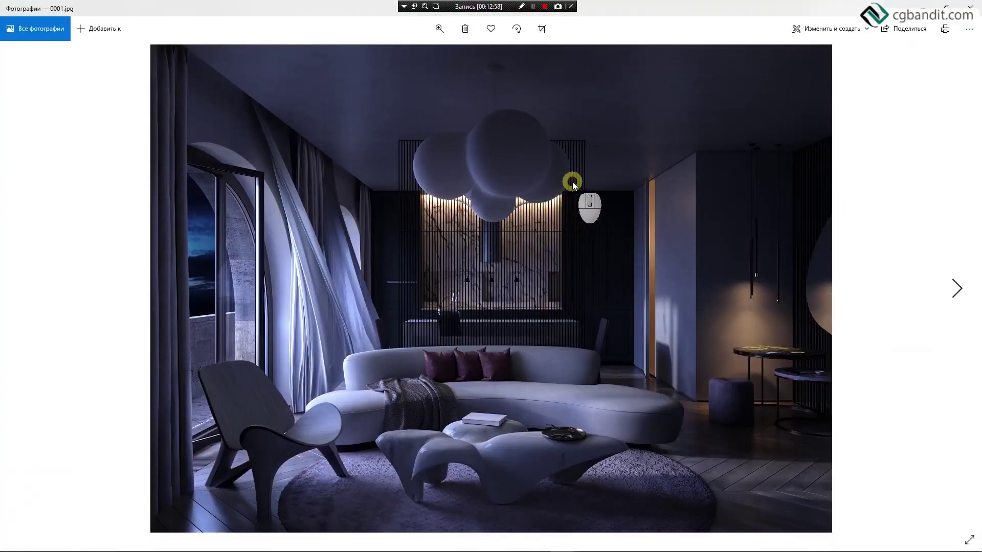